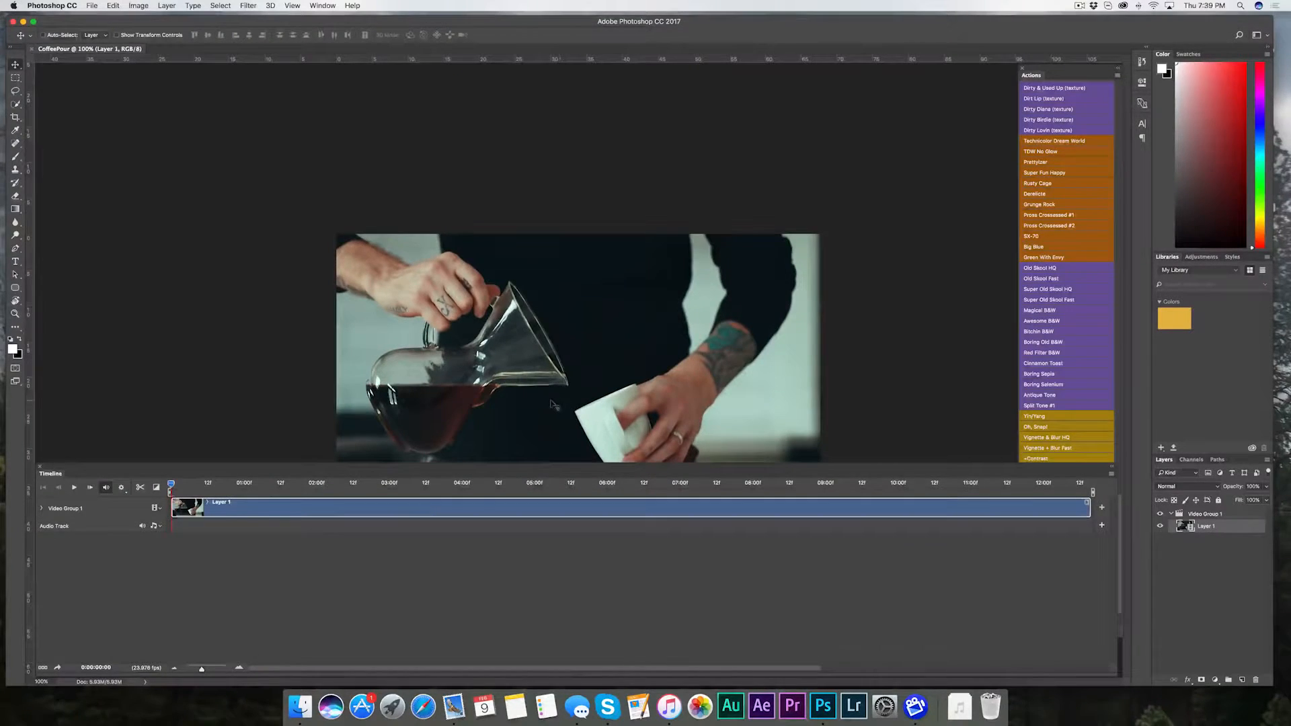
# Step: Trim the start of the coffee-pour clip to 0:00:07:04, where the coffee streams steadily into the cup
pyautogui.moveTo(171, 484); pyautogui.dragTo(714, 490)
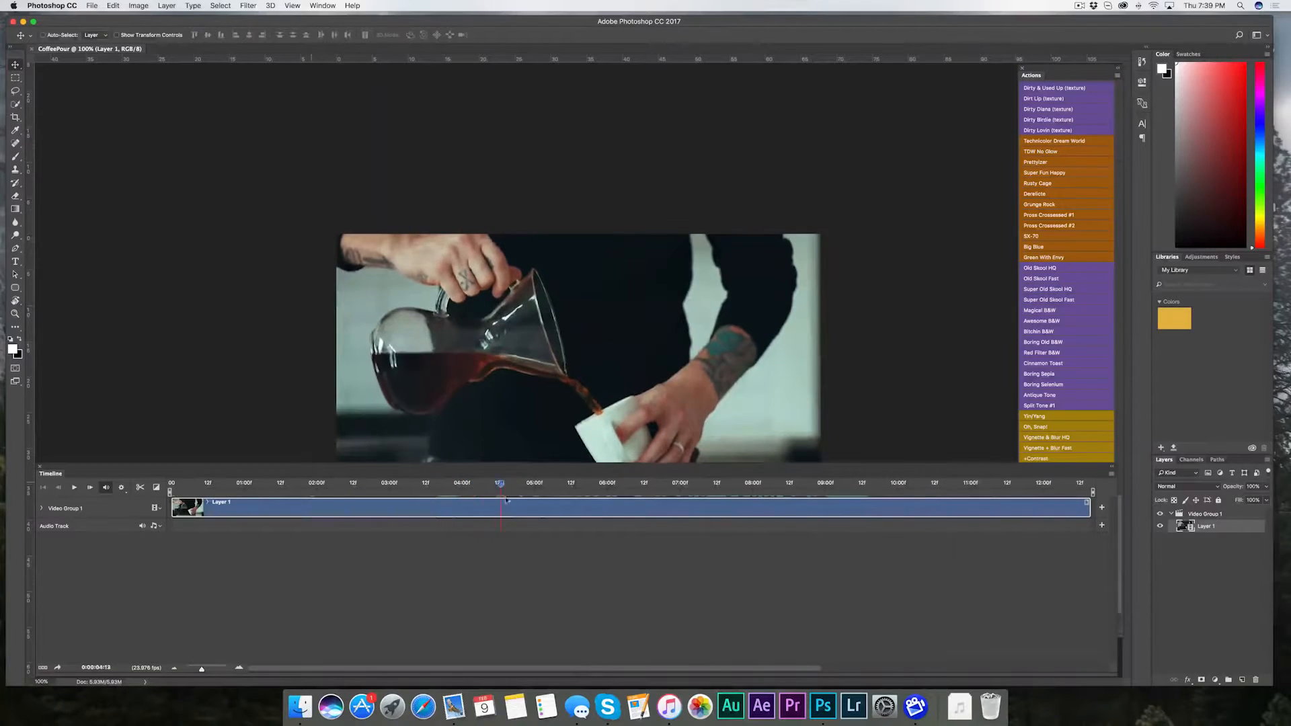
pyautogui.moveTo(507, 501); pyautogui.dragTo(636, 498)
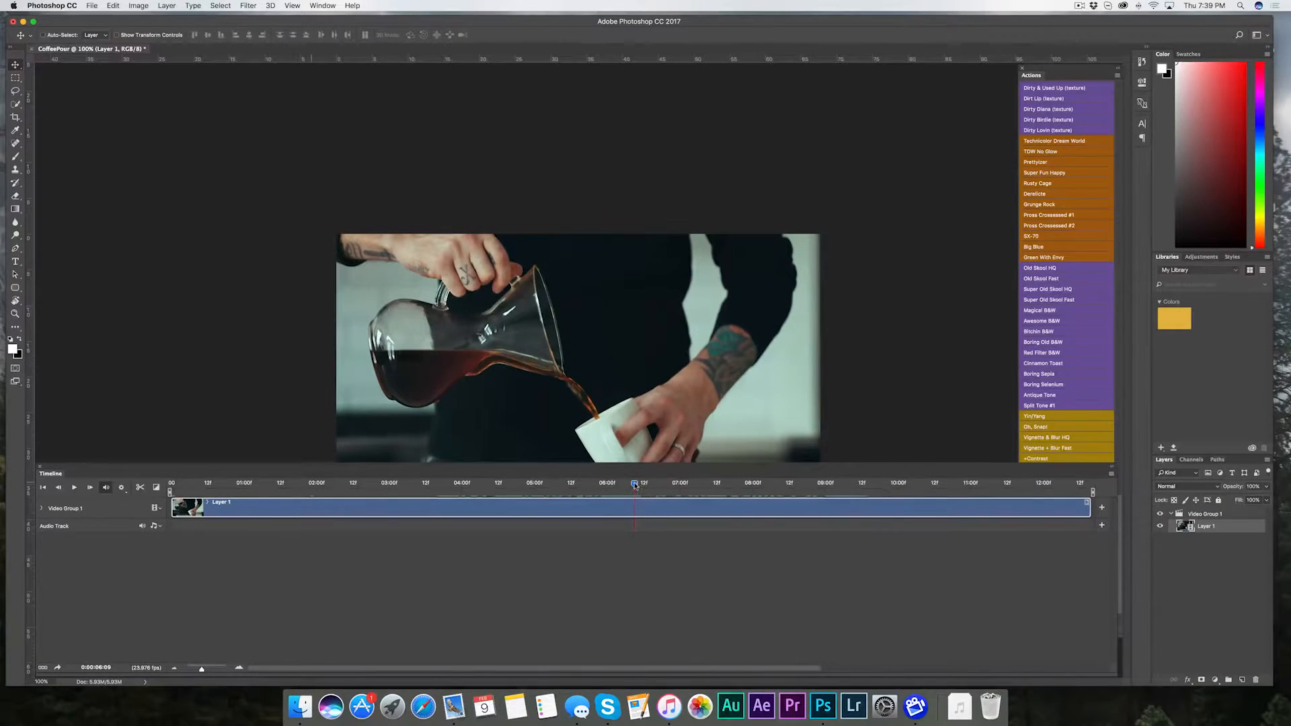
pyautogui.moveTo(209, 480); pyautogui.dragTo(755, 475)
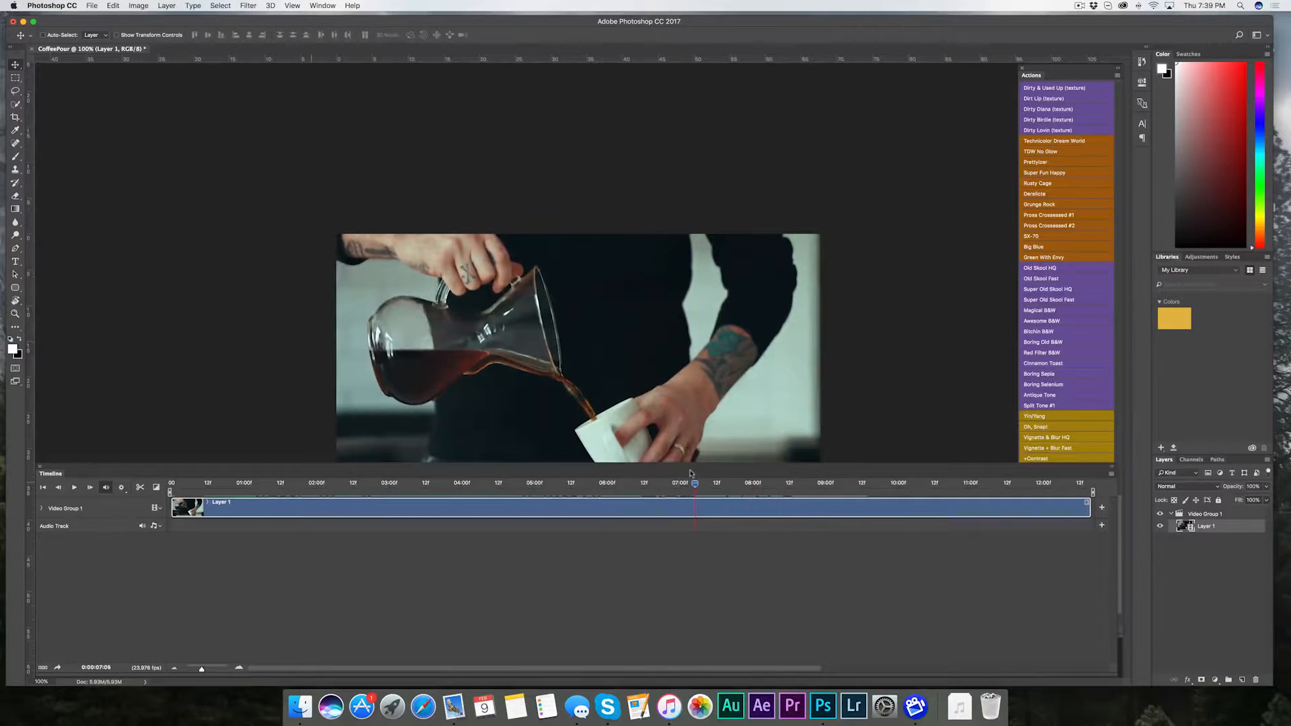
pyautogui.moveTo(657, 473)
pyautogui.mouseDown()
pyautogui.moveTo(632, 474)
pyautogui.moveTo(658, 474)
pyautogui.mouseUp()
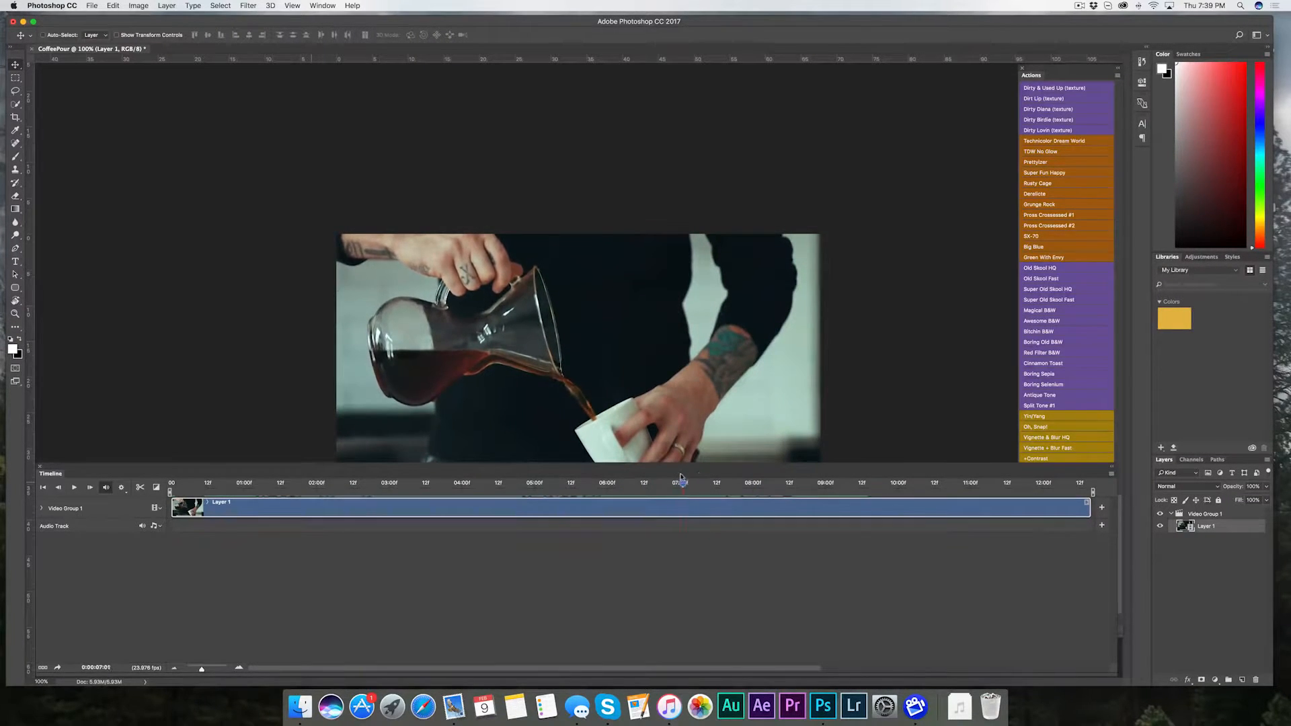
pyautogui.moveTo(695, 476); pyautogui.dragTo(707, 475)
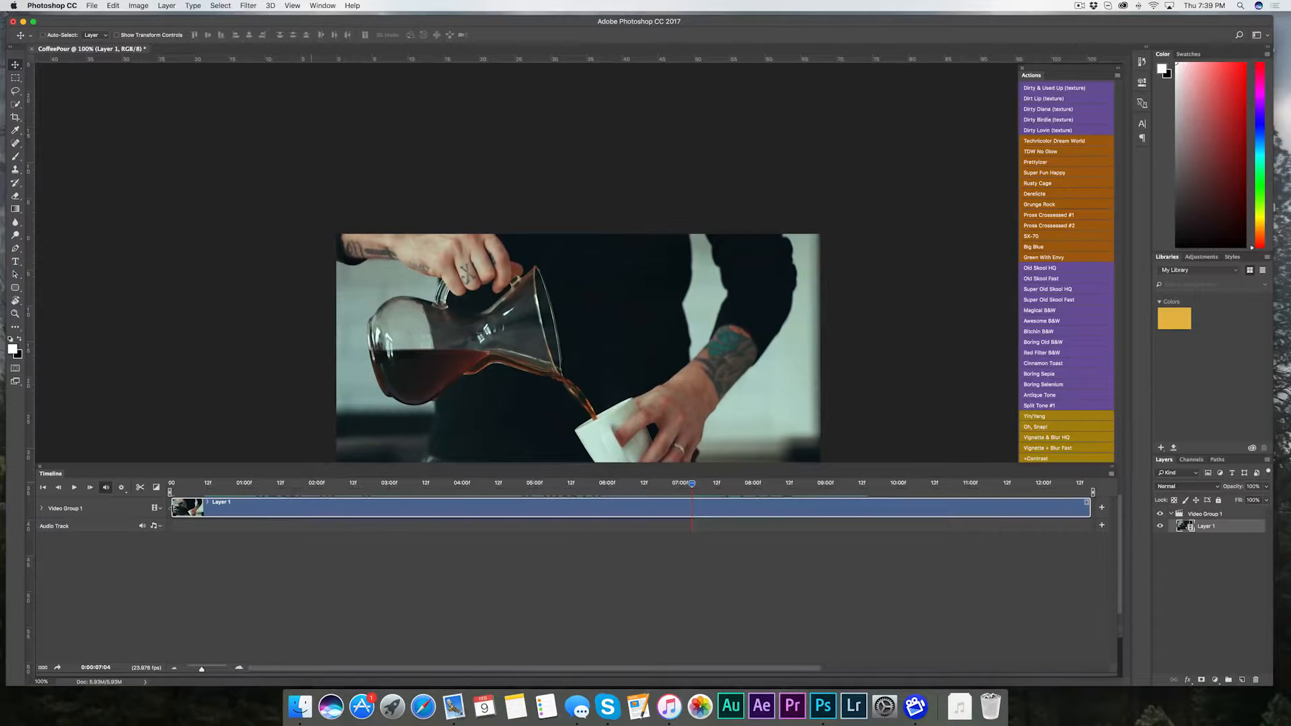
pyautogui.moveTo(173, 508); pyautogui.dragTo(173, 508)
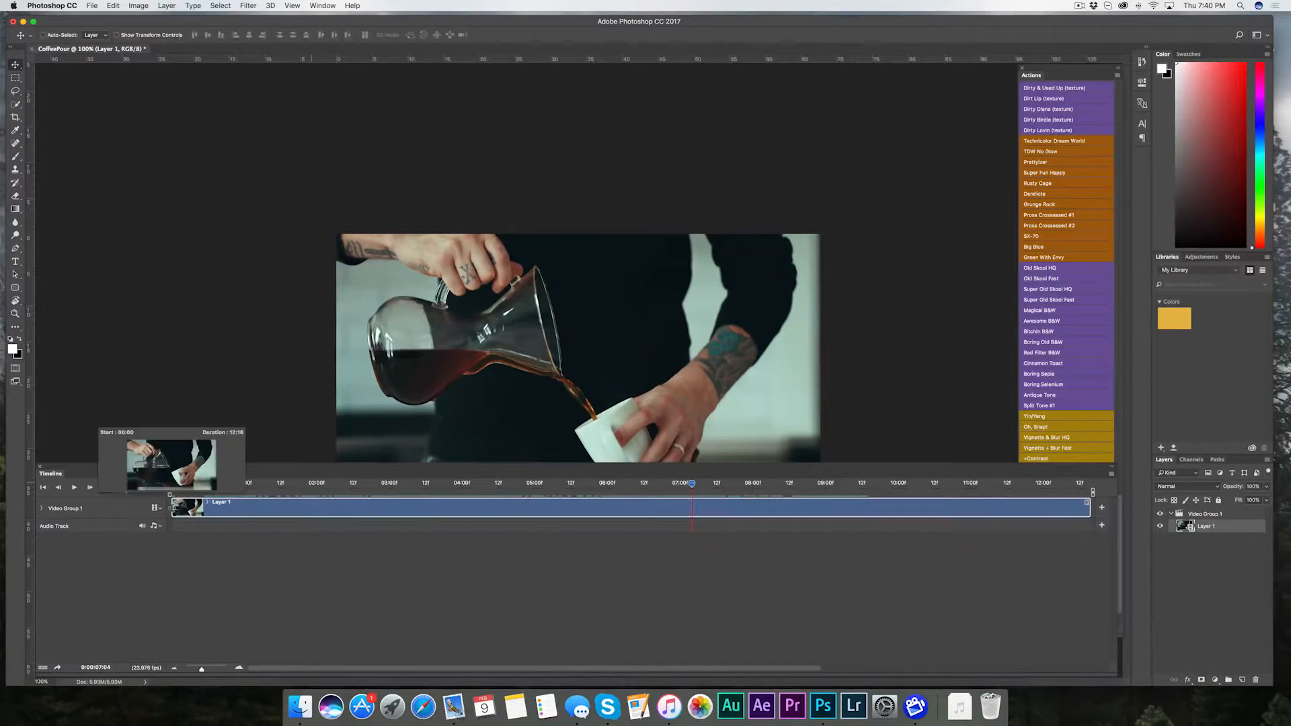
pyautogui.moveTo(313, 509); pyautogui.dragTo(618, 509)
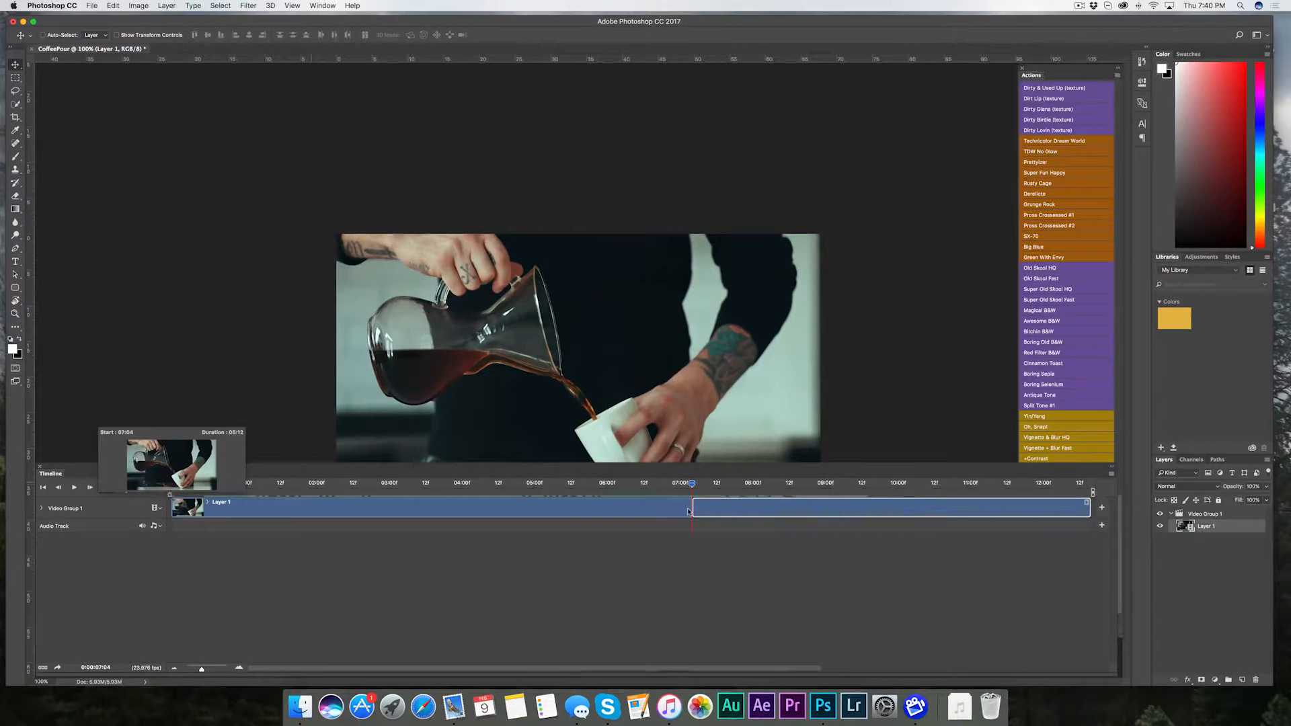
pyautogui.moveTo(688, 511); pyautogui.dragTo(688, 512)
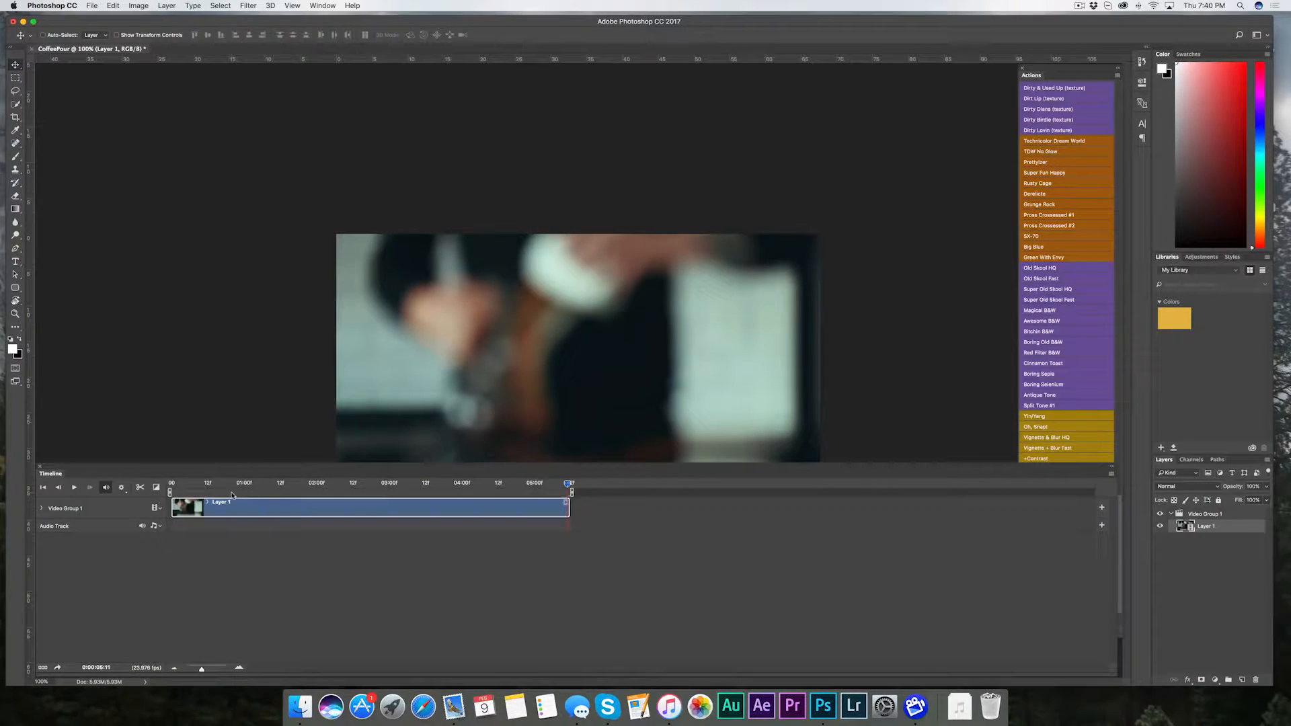
# Step: Trim the end of the clip to 0:00:00:17 and play back the shortened clip
pyautogui.click(176, 484)
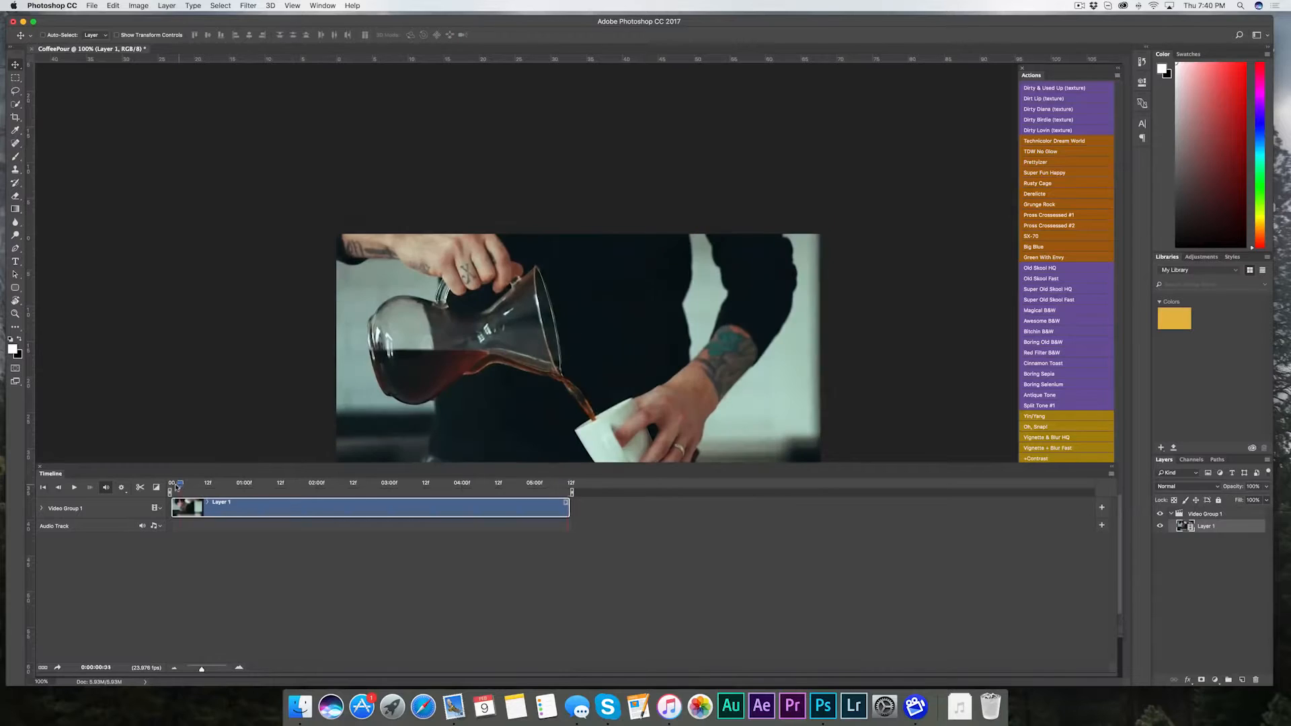
pyautogui.moveTo(174, 485)
pyautogui.mouseDown()
pyautogui.moveTo(230, 486)
pyautogui.moveTo(174, 492)
pyautogui.moveTo(188, 493)
pyautogui.mouseUp()
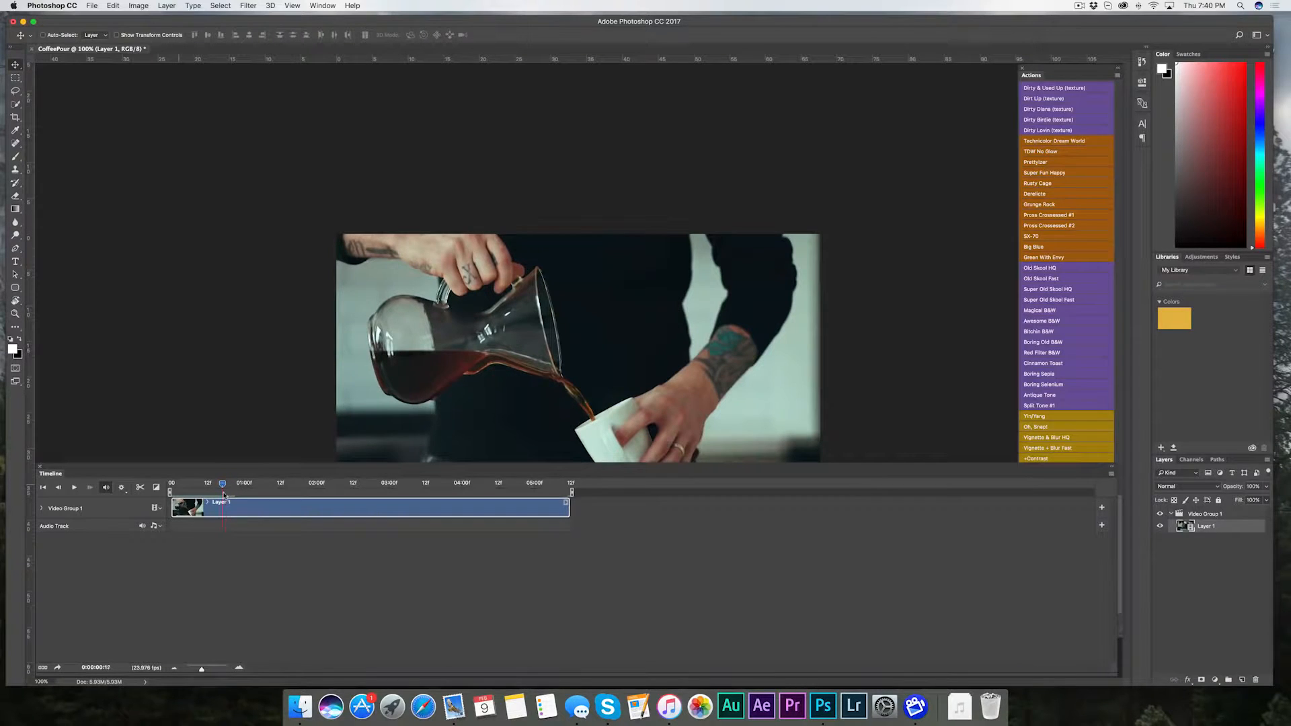
pyautogui.moveTo(568, 511); pyautogui.dragTo(226, 517)
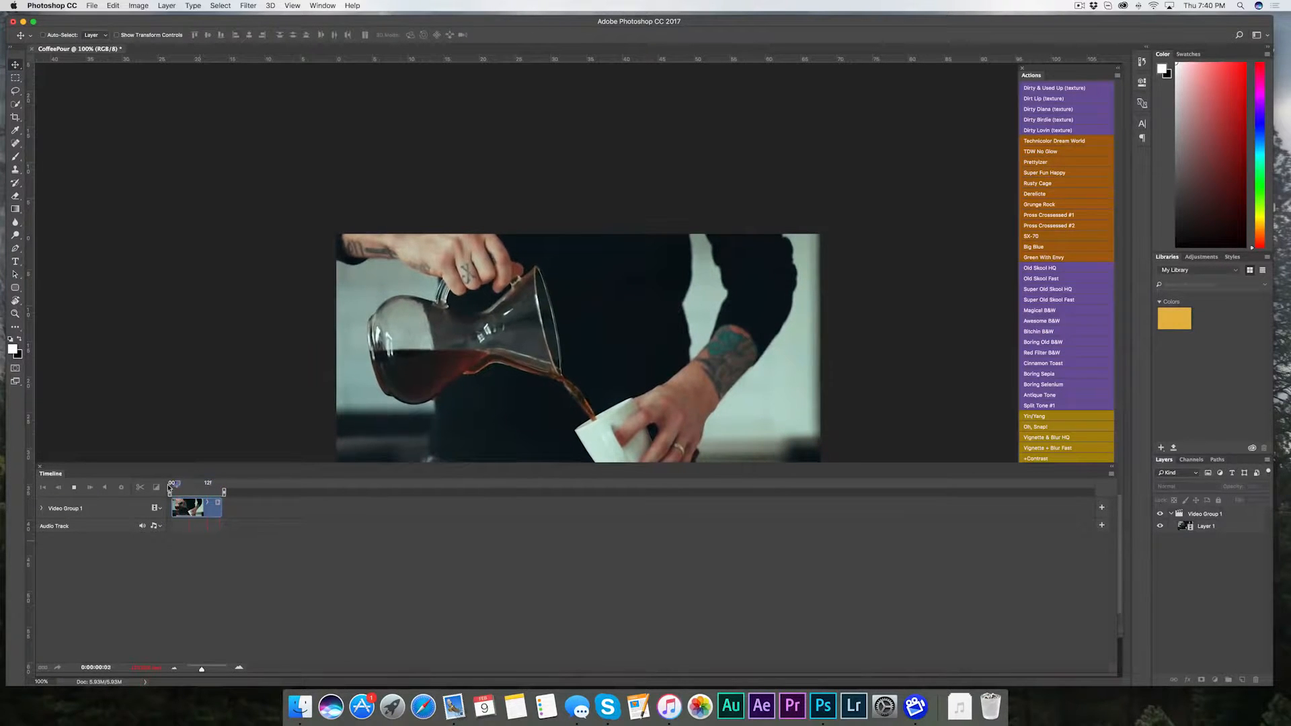
pyautogui.press('space')
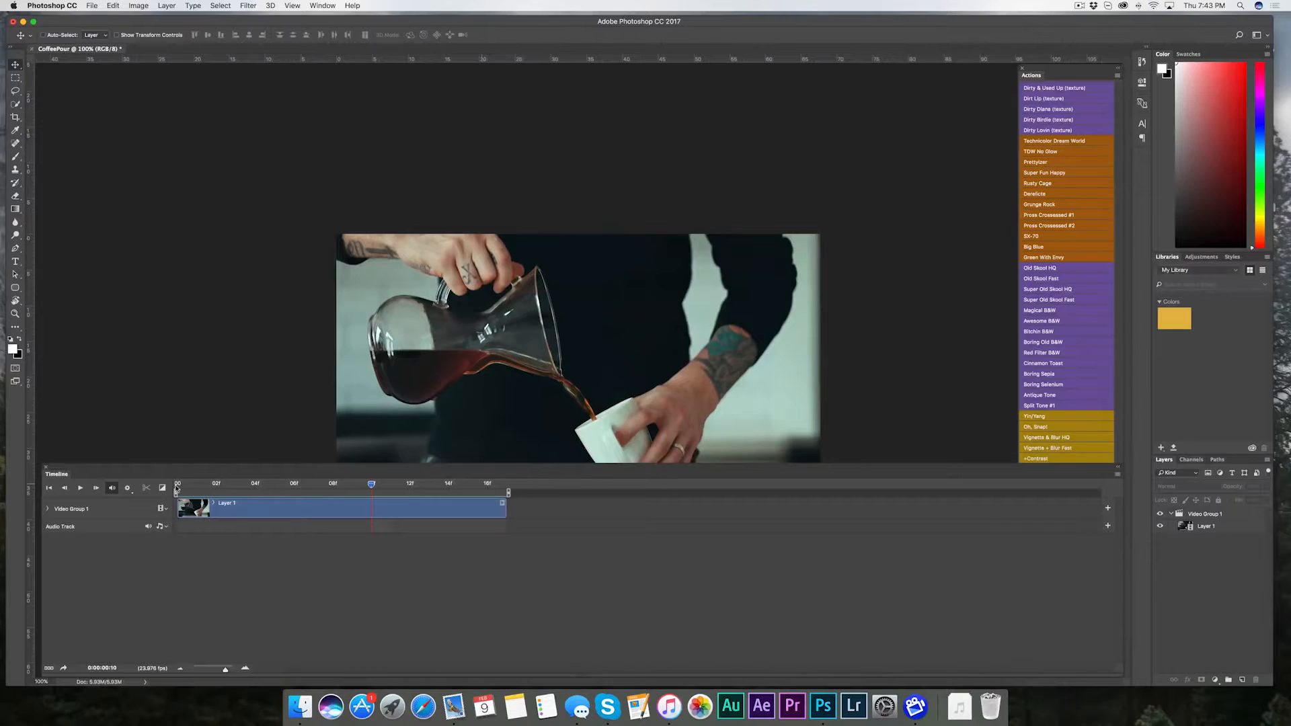
# Step: Return the playhead to the first frame and duplicate Video Group 1 with its clip
pyautogui.click(303, 518)
pyautogui.press('Home')
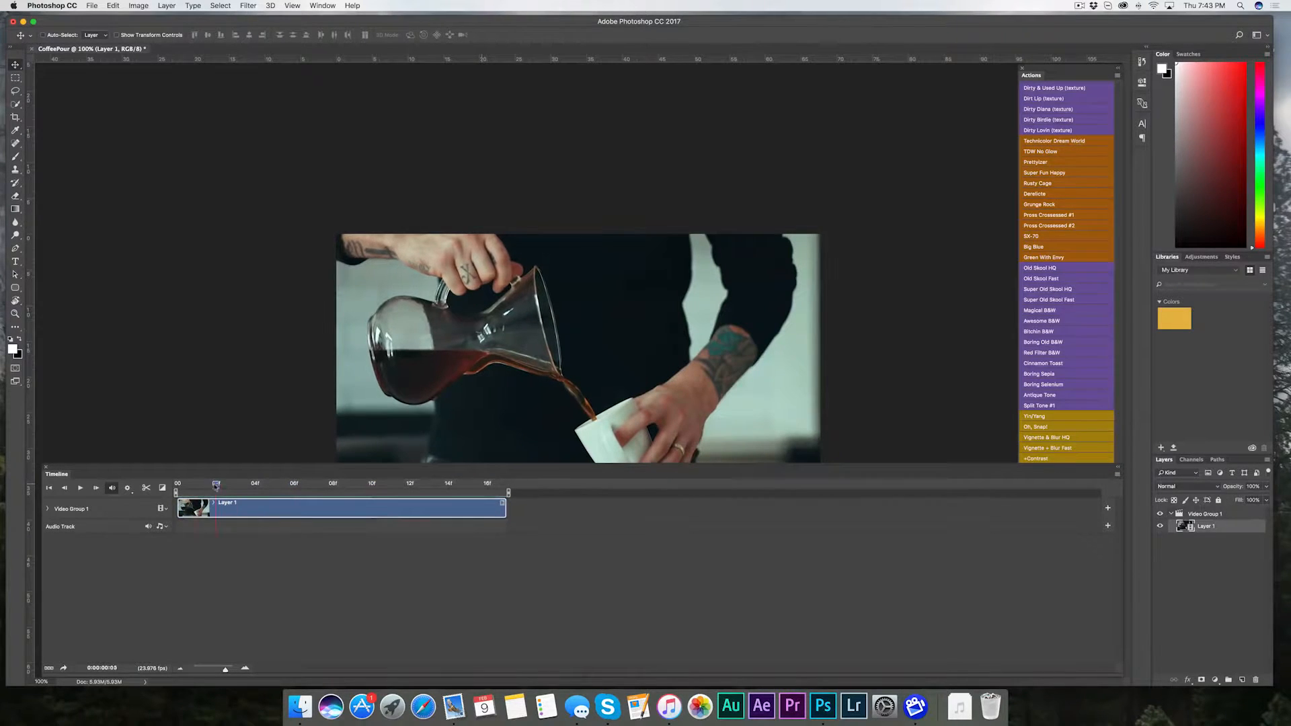
pyautogui.click(1210, 515)
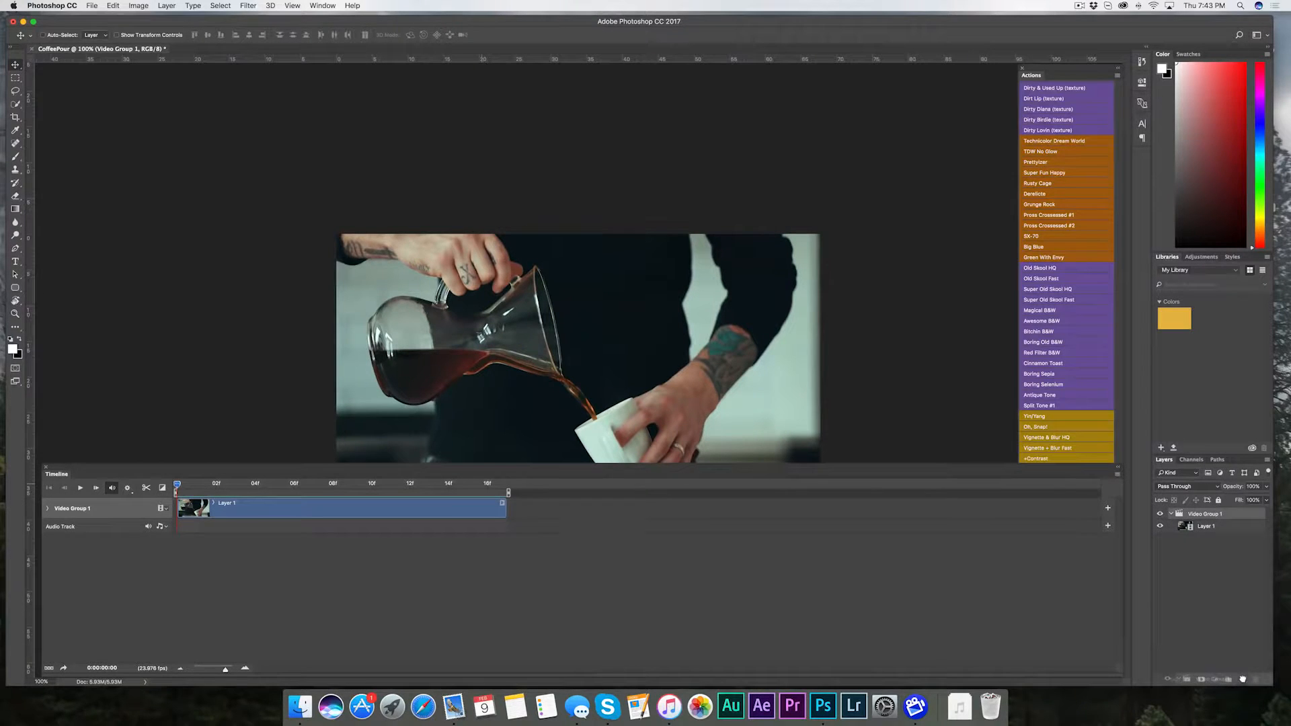
pyautogui.moveTo(1243, 680); pyautogui.dragTo(1244, 681)
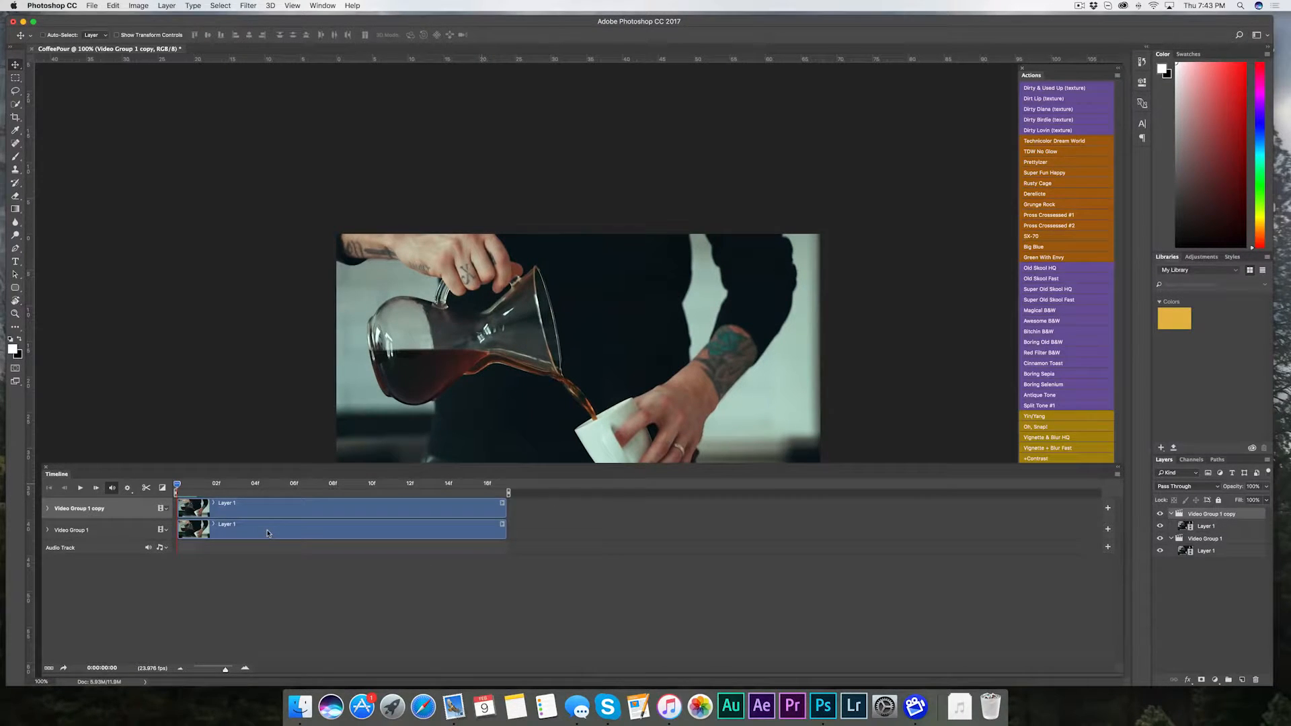
# Step: Move the clip in the original Video Group 1 so it starts at frame 17, where the copied clip ends
pyautogui.click(272, 507)
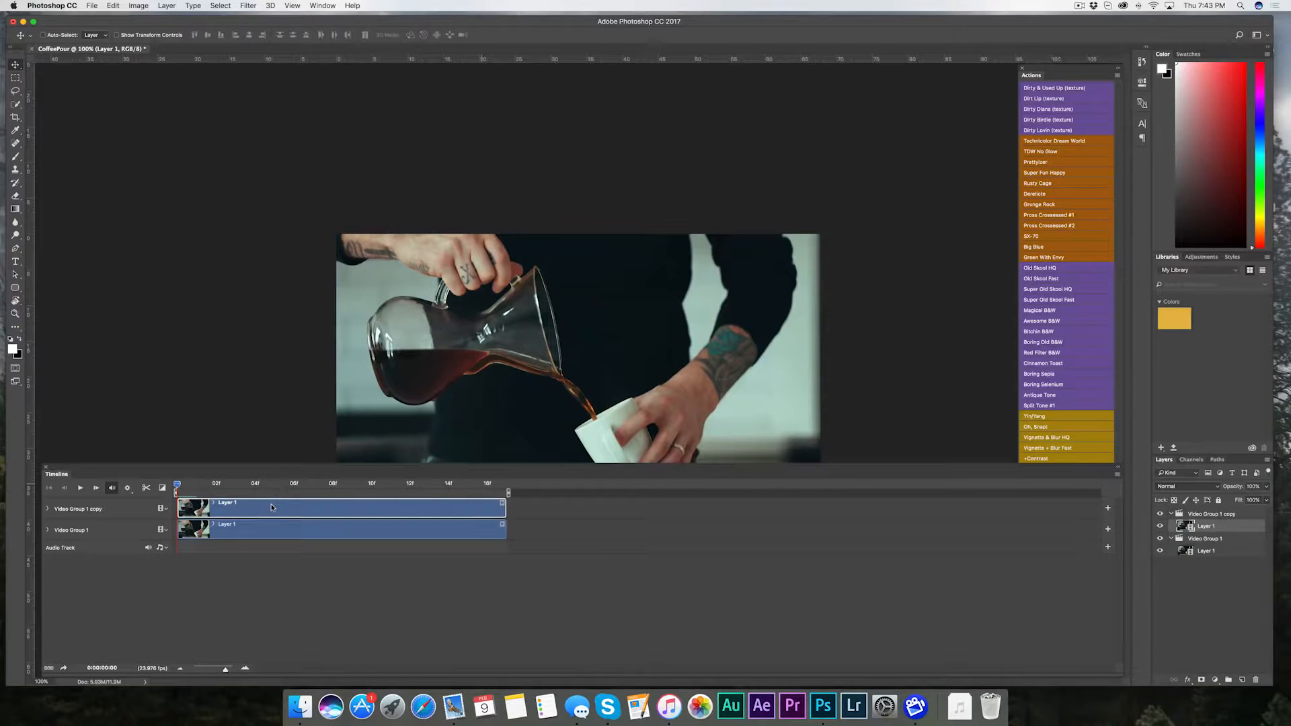
pyautogui.click(284, 528)
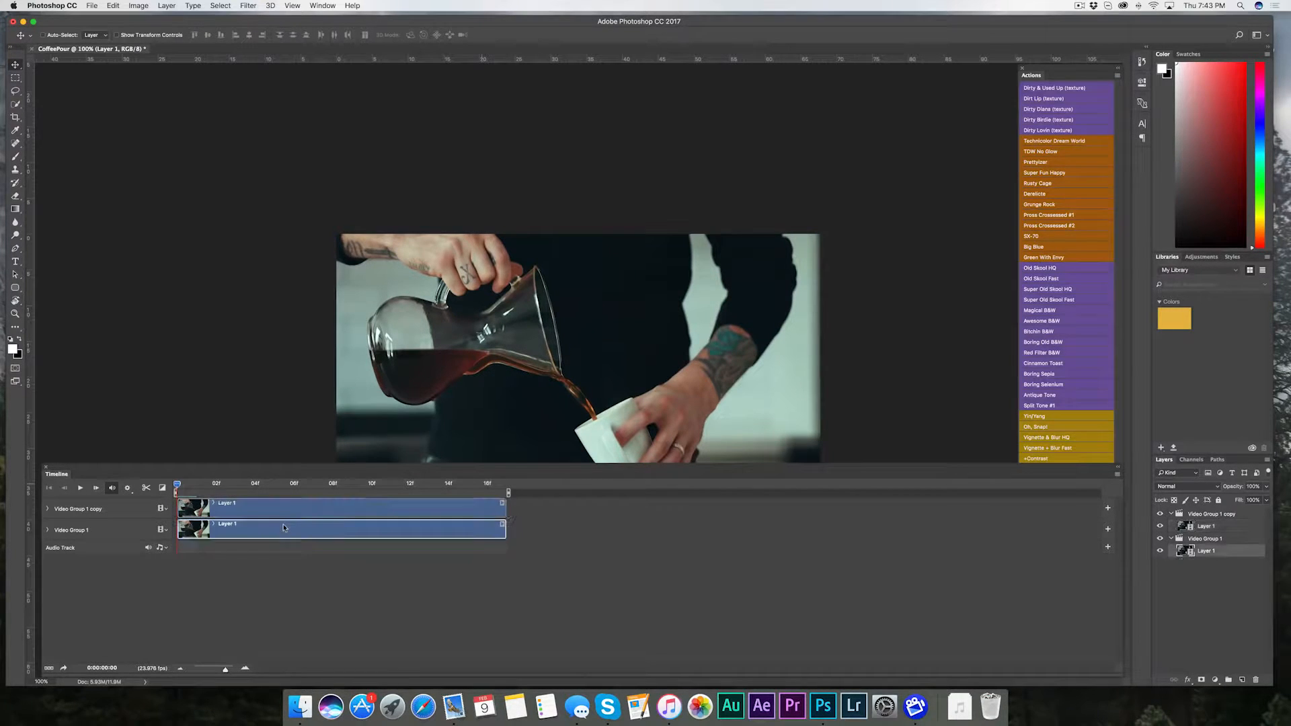
pyautogui.click(179, 508)
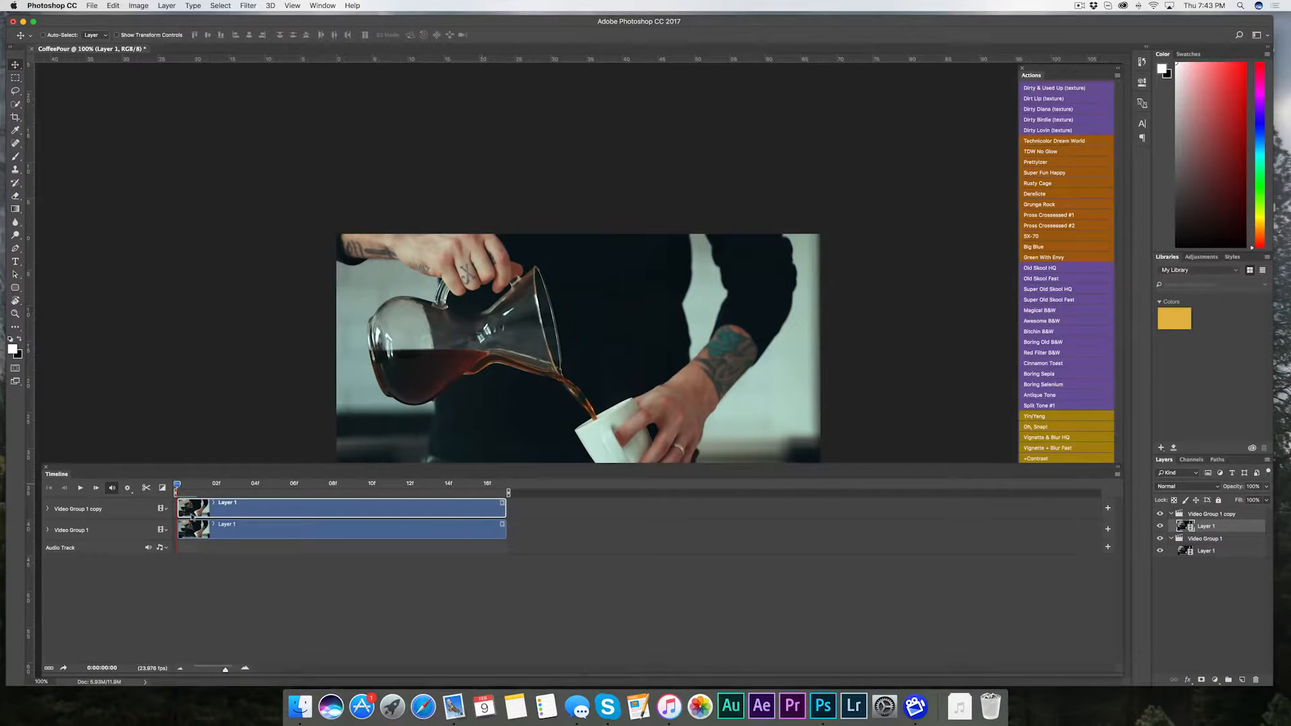
pyautogui.click(197, 529)
pyautogui.moveTo(176, 486)
pyautogui.mouseDown()
pyautogui.moveTo(337, 490)
pyautogui.moveTo(196, 489)
pyautogui.mouseUp()
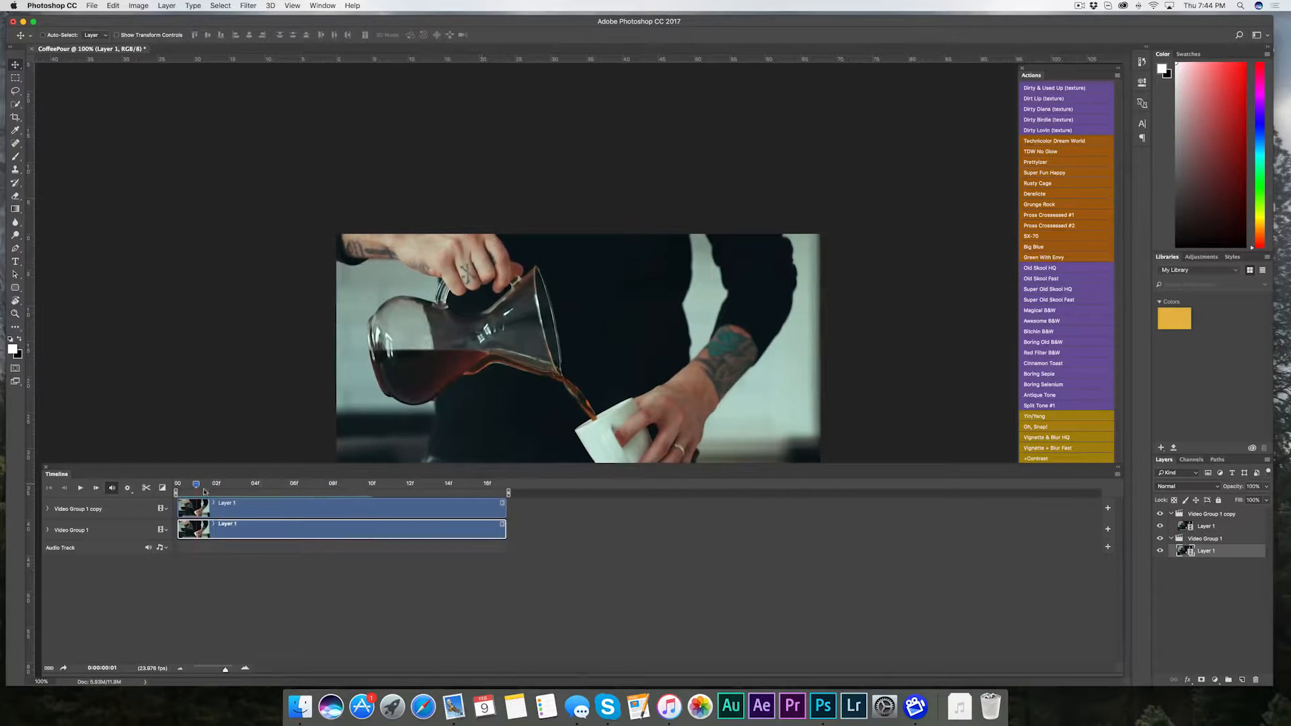
pyautogui.moveTo(239, 528); pyautogui.dragTo(520, 528)
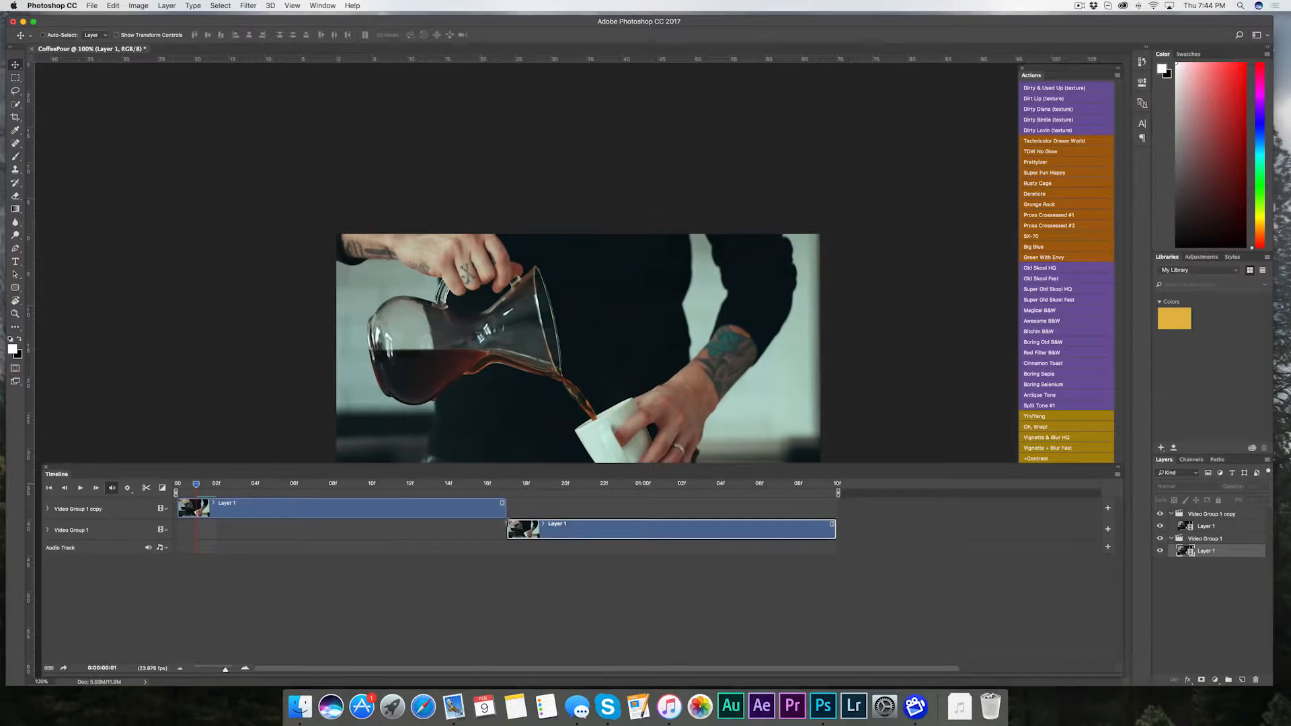
# Step: Extend the start of the Video Group 1 clip back to frame 7 and trim its end to frame 17, level with the copied clip's end
pyautogui.click(508, 487)
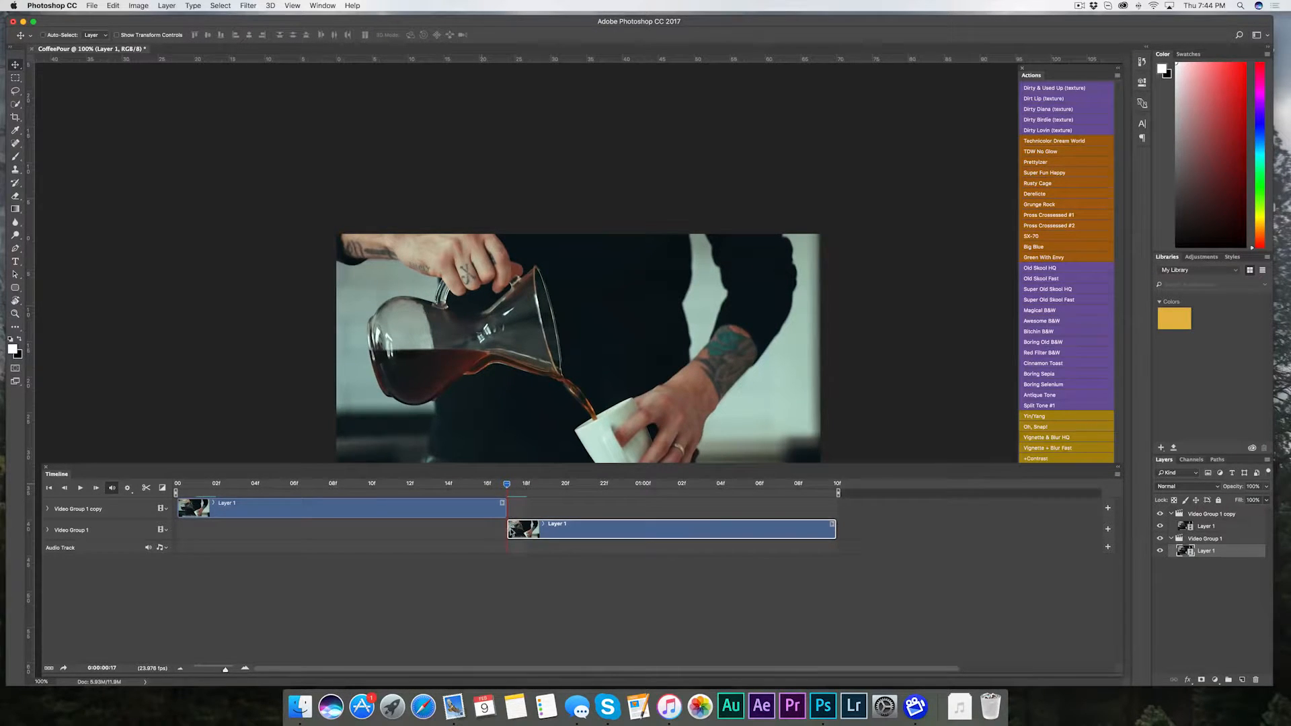
pyautogui.click(180, 486)
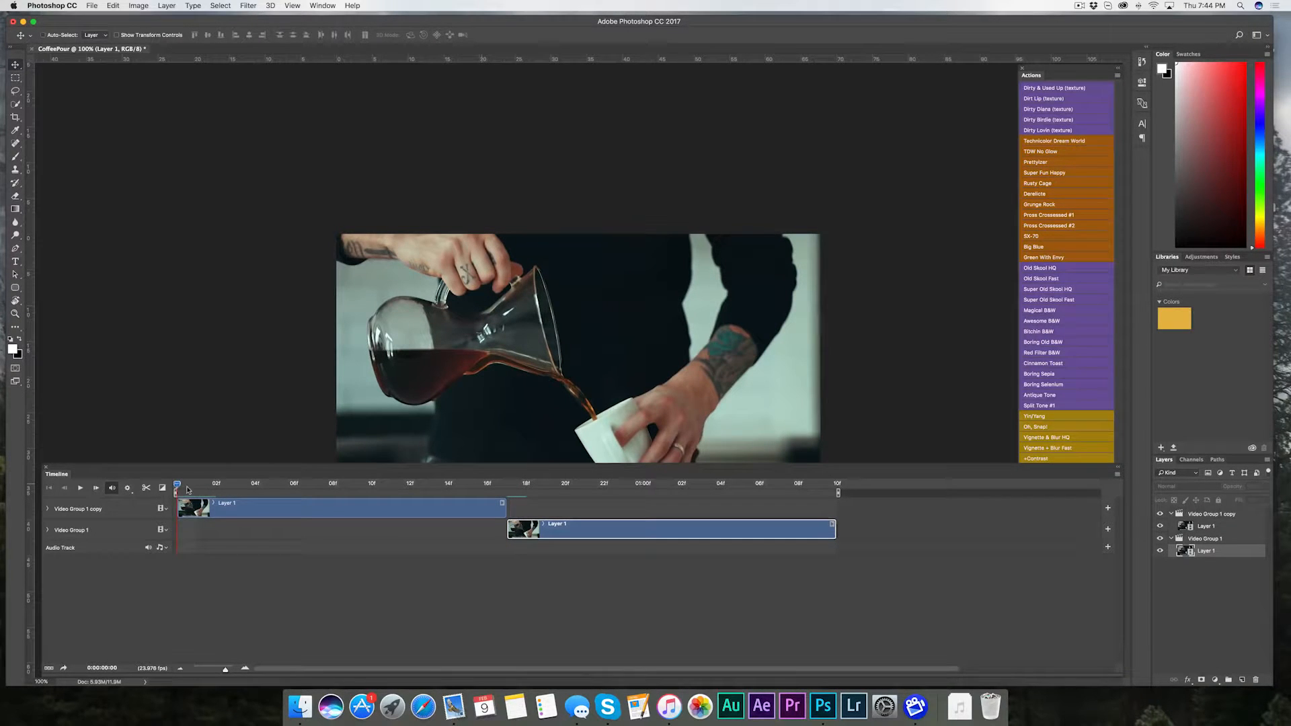
pyautogui.click(505, 485)
pyautogui.moveTo(508, 528); pyautogui.dragTo(310, 524)
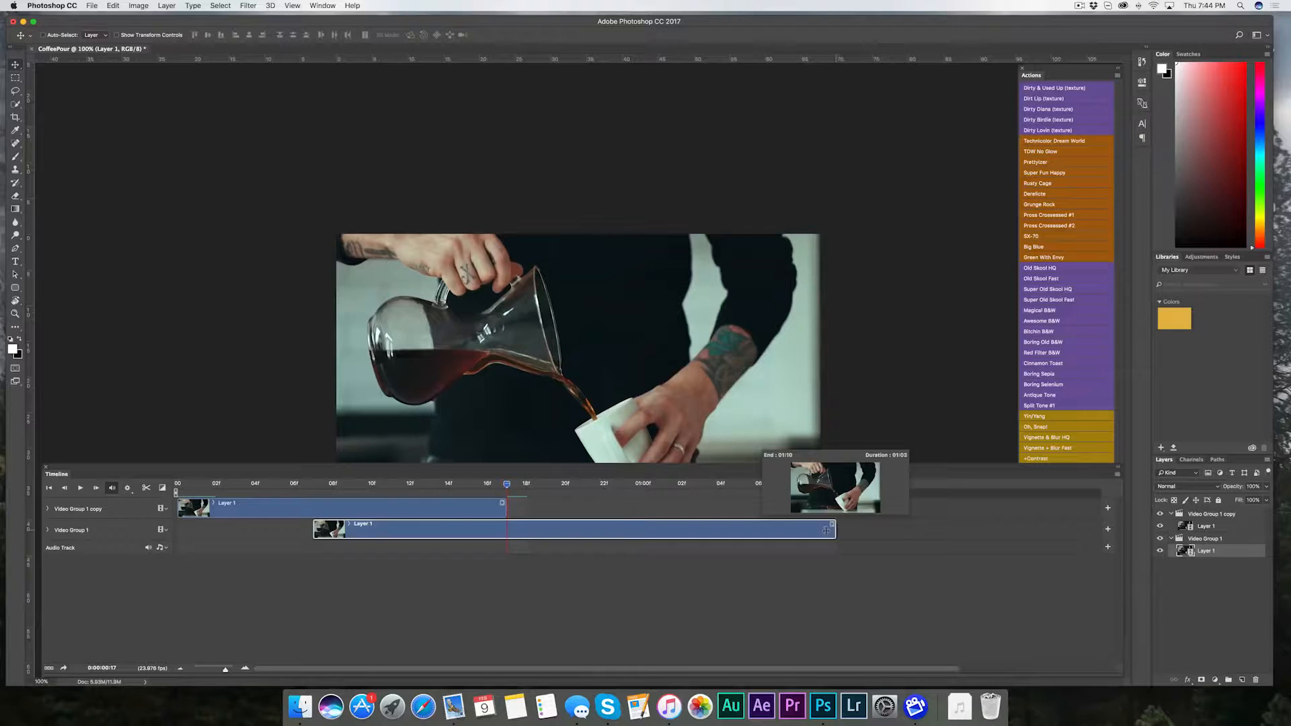
pyautogui.moveTo(827, 530); pyautogui.dragTo(513, 534)
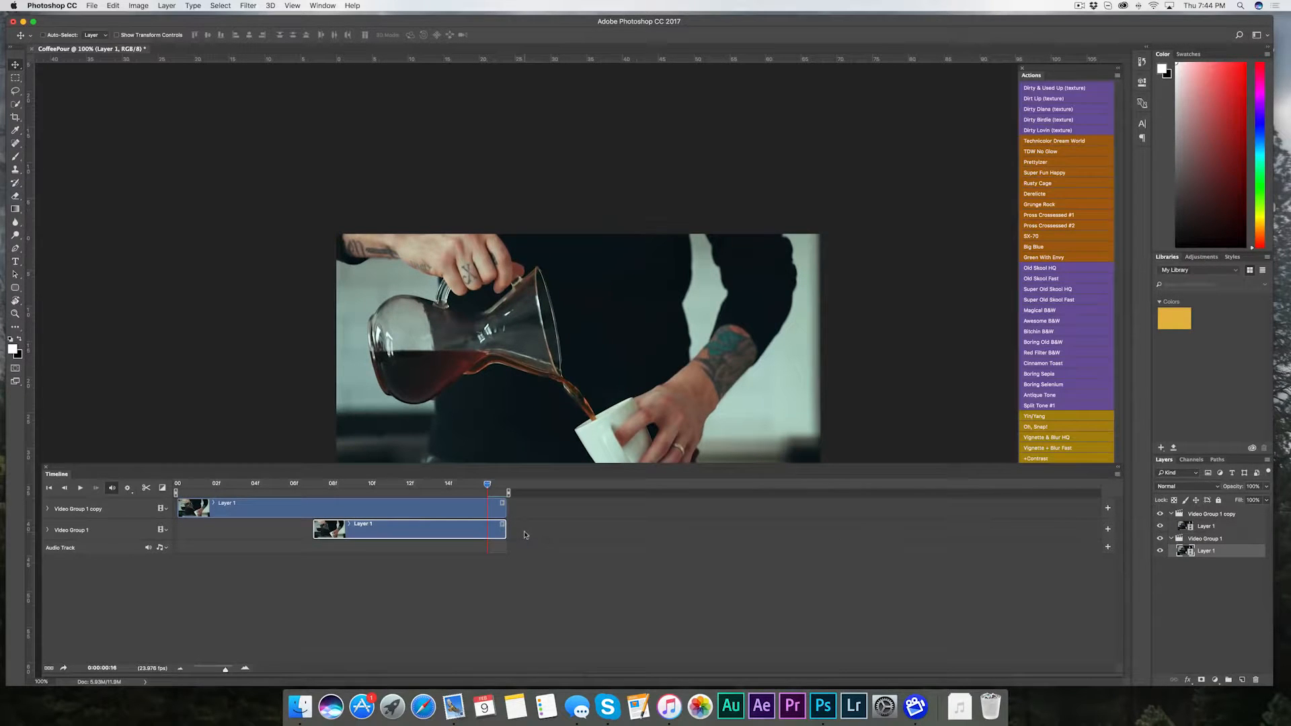
# Step: Add an opacity keyframe to the Video Group 1 copy clip at frame 7, where the lower clip starts
pyautogui.click(351, 512)
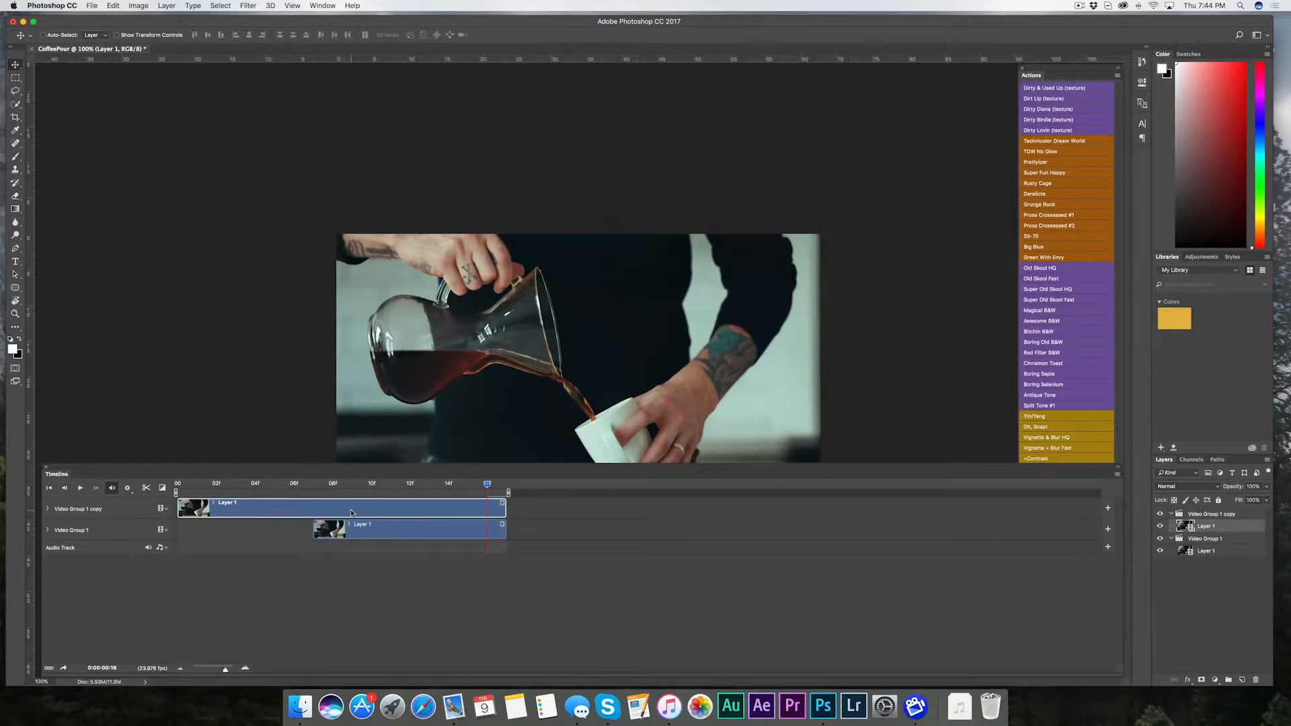
pyautogui.click(47, 509)
pyautogui.moveTo(383, 500); pyautogui.dragTo(332, 498)
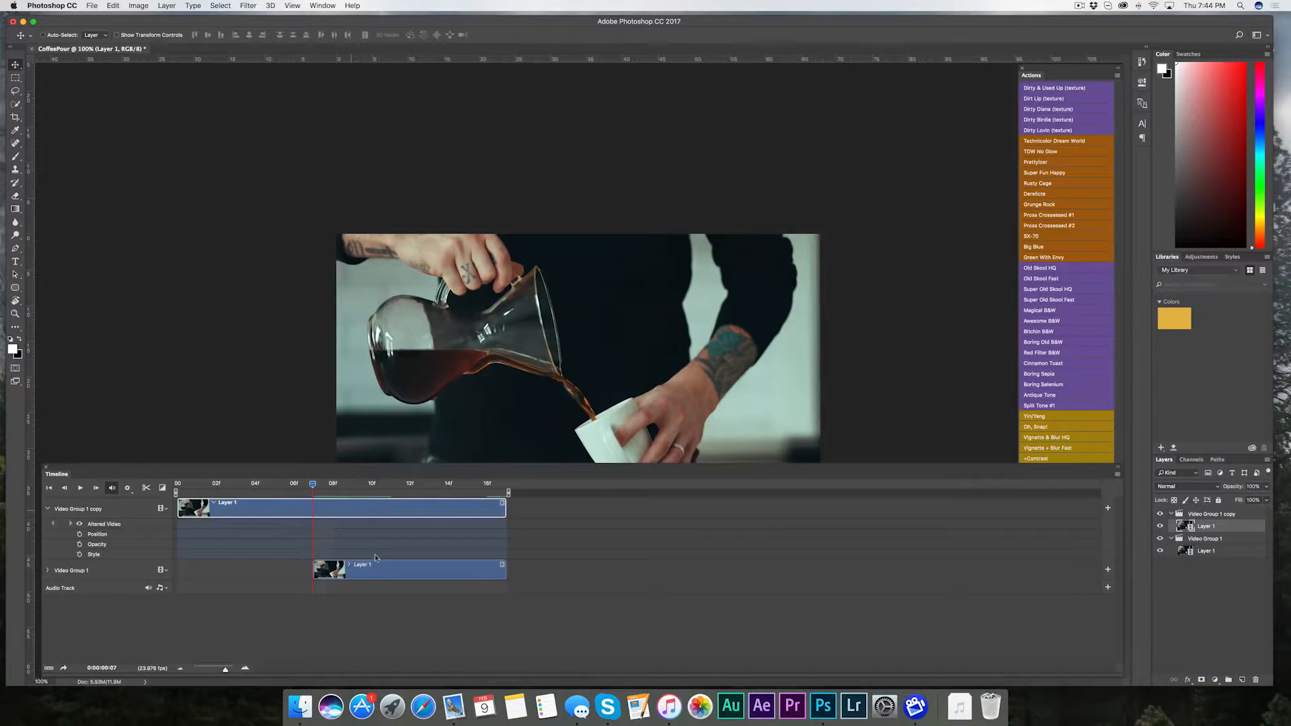
pyautogui.click(80, 544)
# Step: Add an opacity keyframe of 0% to the Video Group 1 copy clip at frame 12 and move it to the clip's end
pyautogui.moveTo(315, 484); pyautogui.dragTo(412, 486)
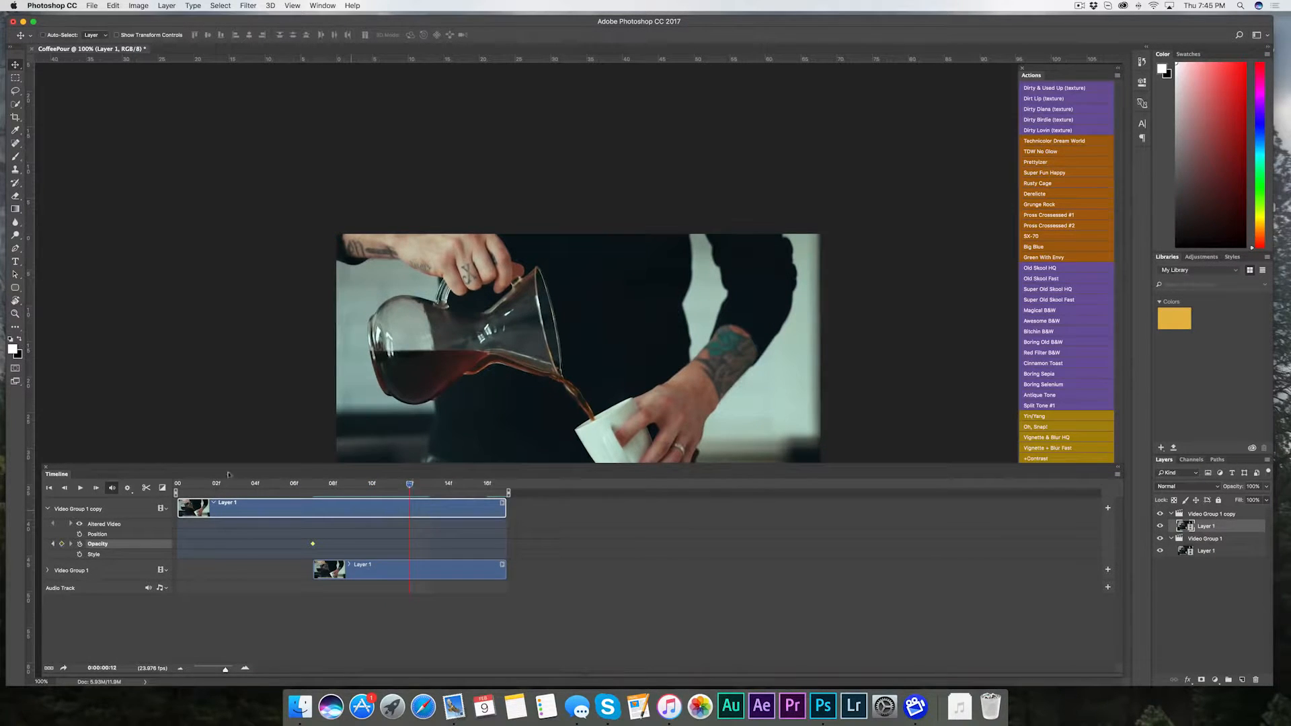
pyautogui.click(62, 545)
pyautogui.moveTo(1235, 490); pyautogui.dragTo(1103, 498)
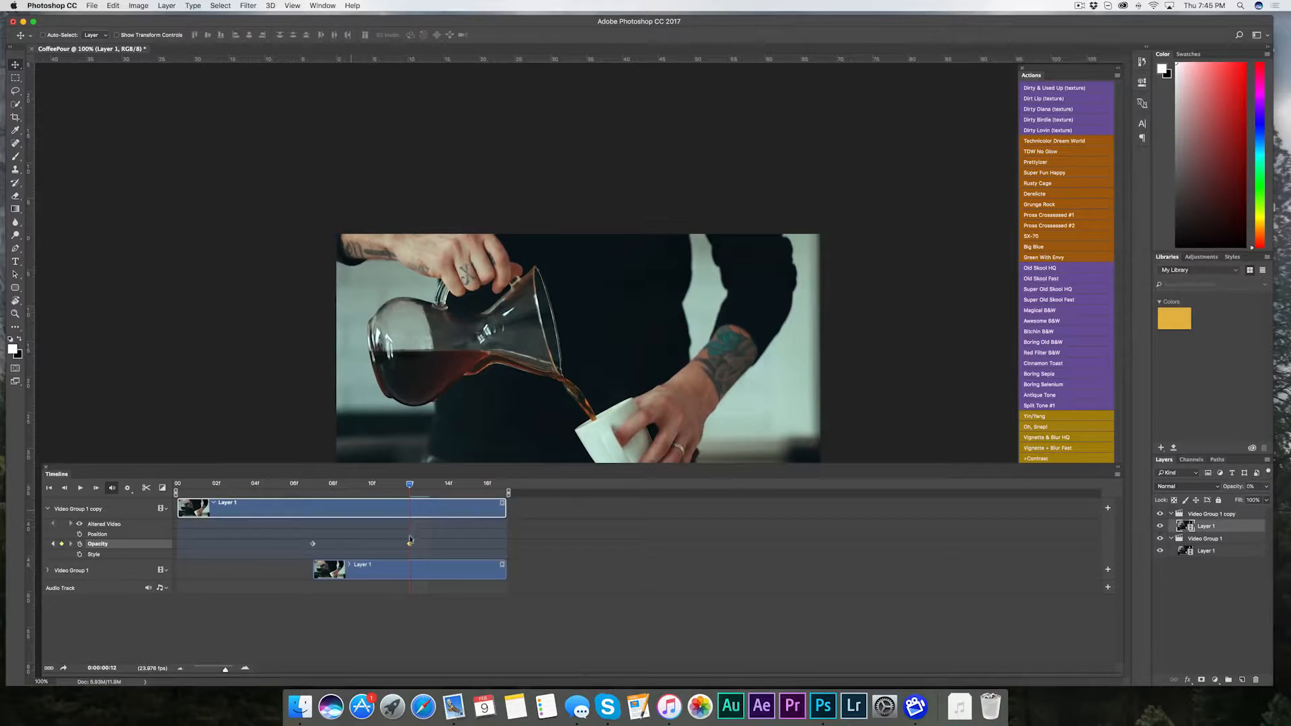
pyautogui.moveTo(417, 546); pyautogui.dragTo(506, 547)
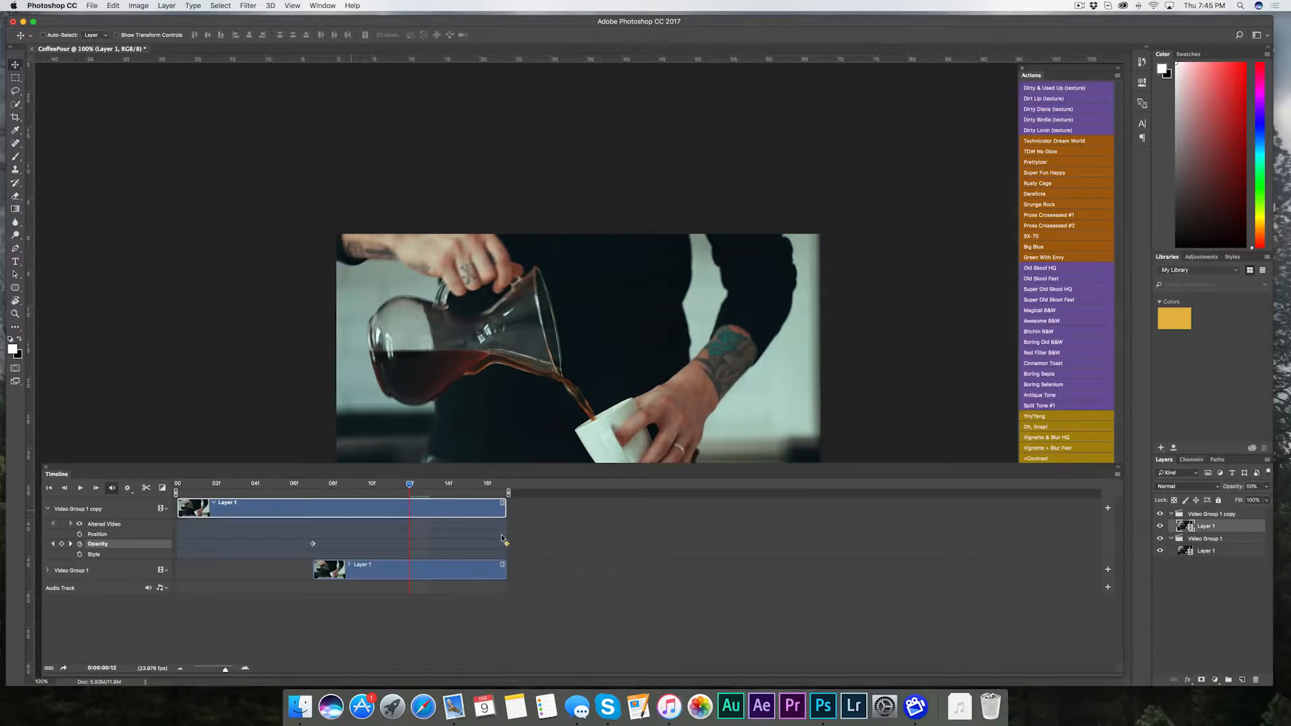
# Step: Scrub through the opacity fade, play back the loop, and return the playhead to the first frame with no clip selected
pyautogui.click(313, 485)
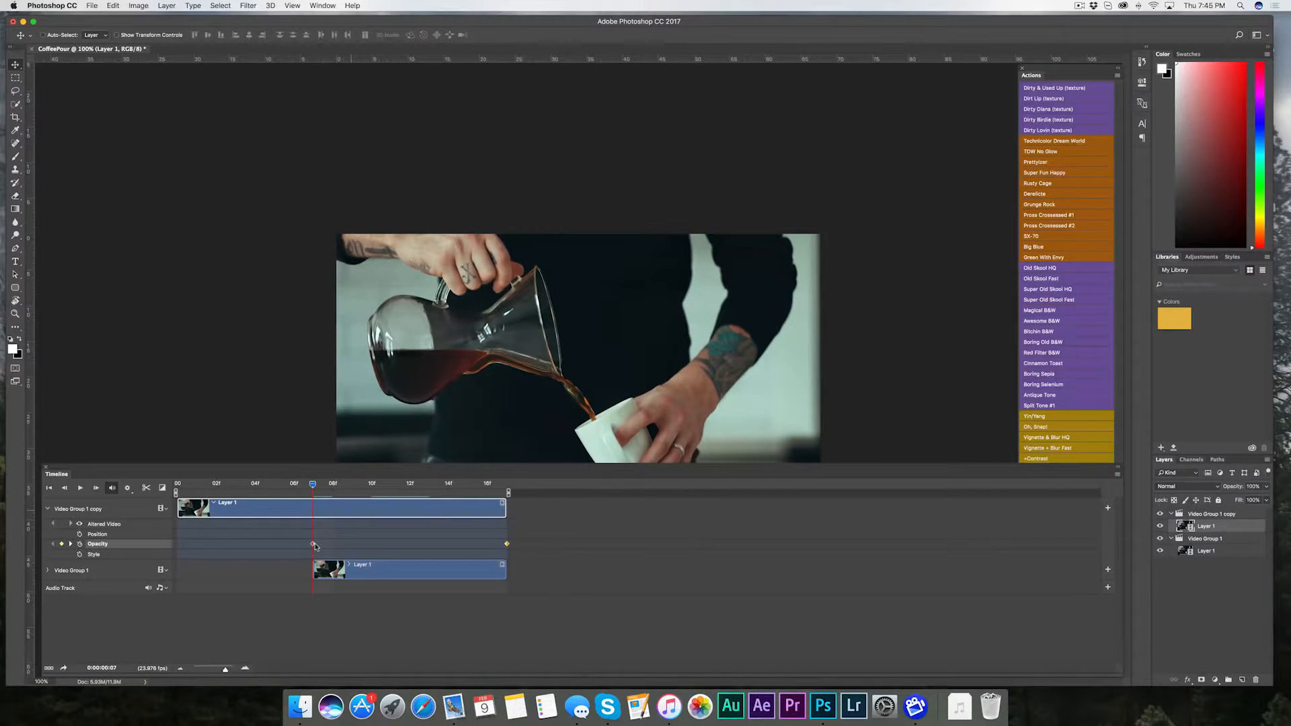
pyautogui.moveTo(313, 485); pyautogui.dragTo(489, 485)
pyautogui.press('1')
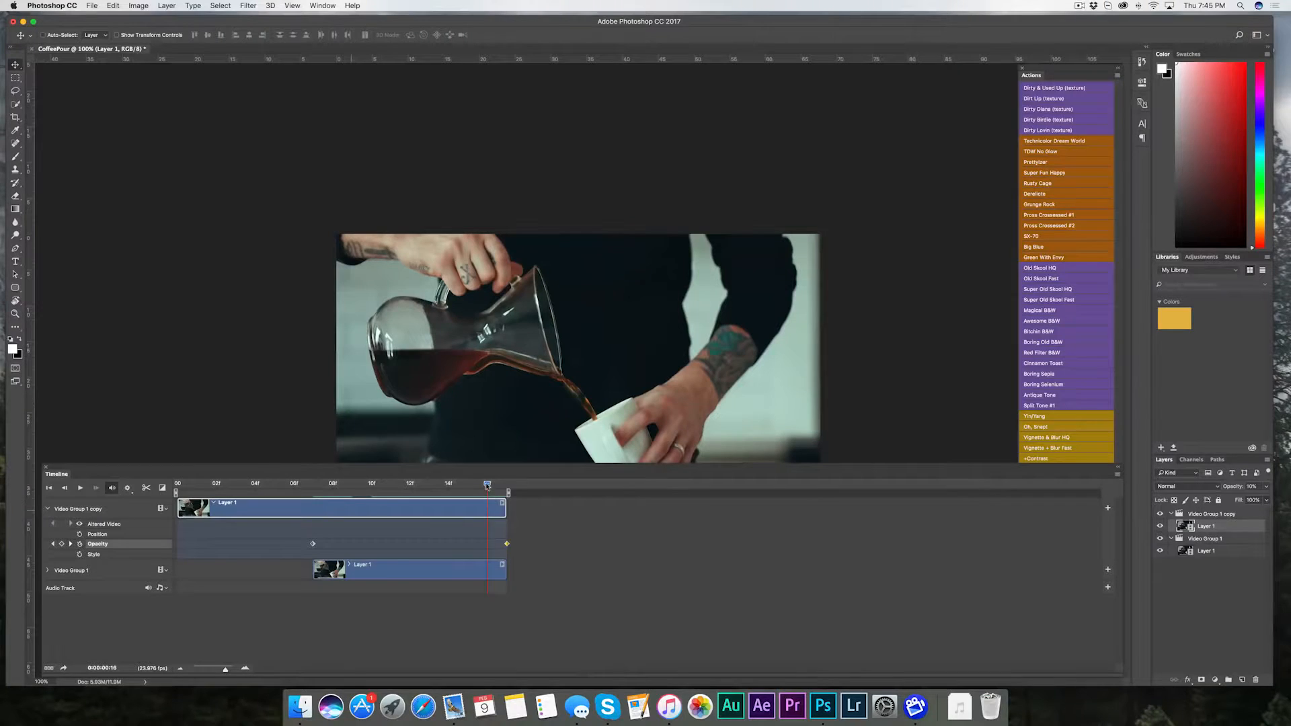
pyautogui.moveTo(387, 487); pyautogui.dragTo(144, 506)
pyautogui.press('space')
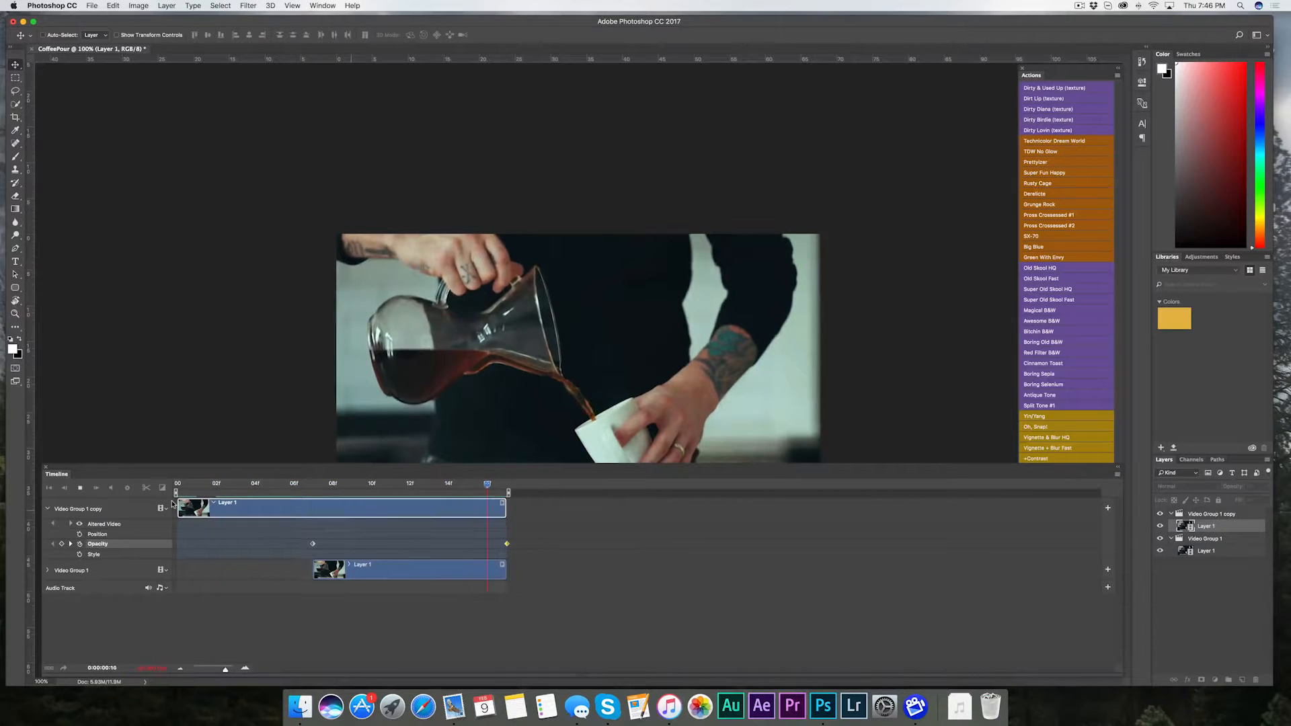
pyautogui.press('space')
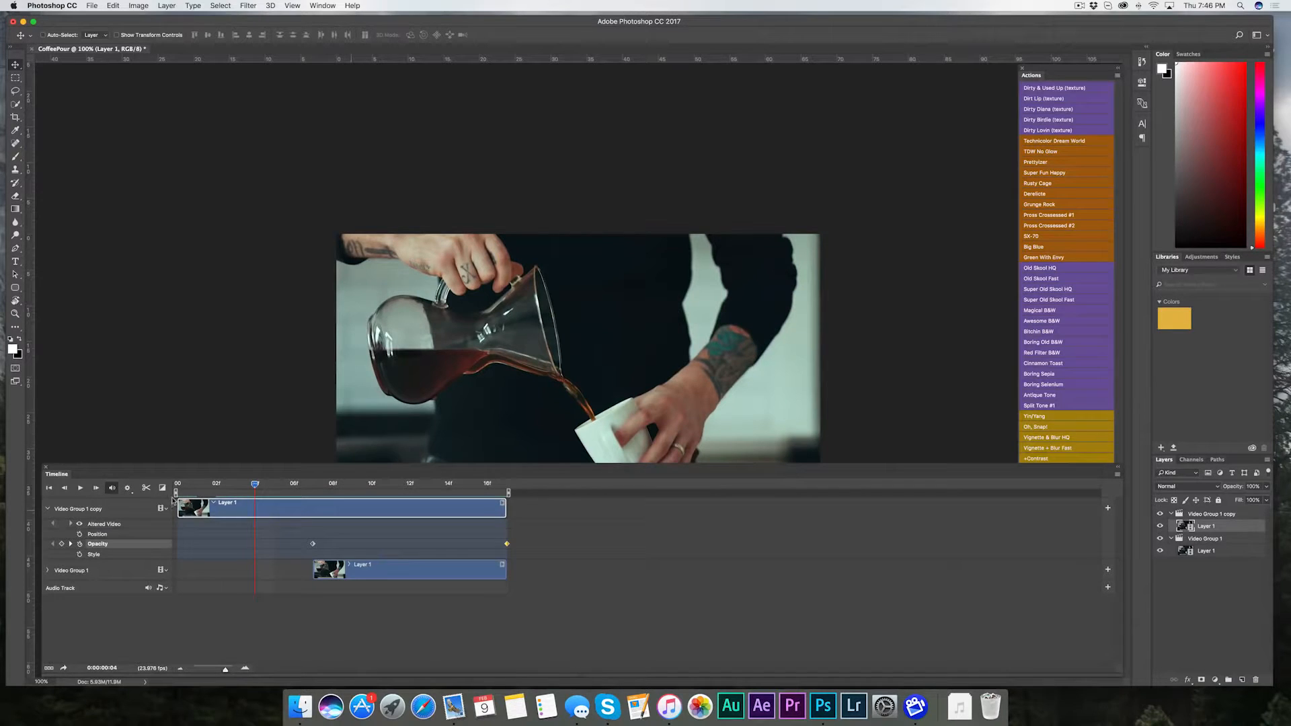
pyautogui.moveTo(255, 484); pyautogui.dragTo(152, 486)
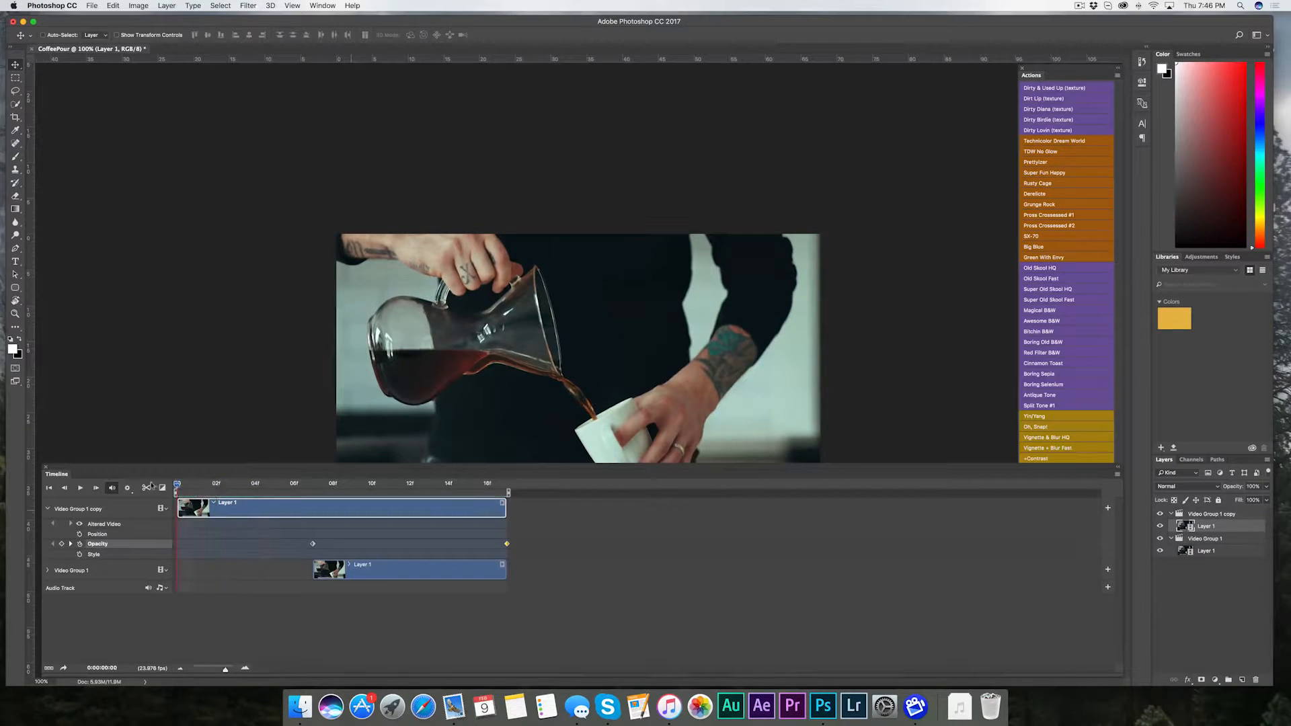
pyautogui.click(227, 615)
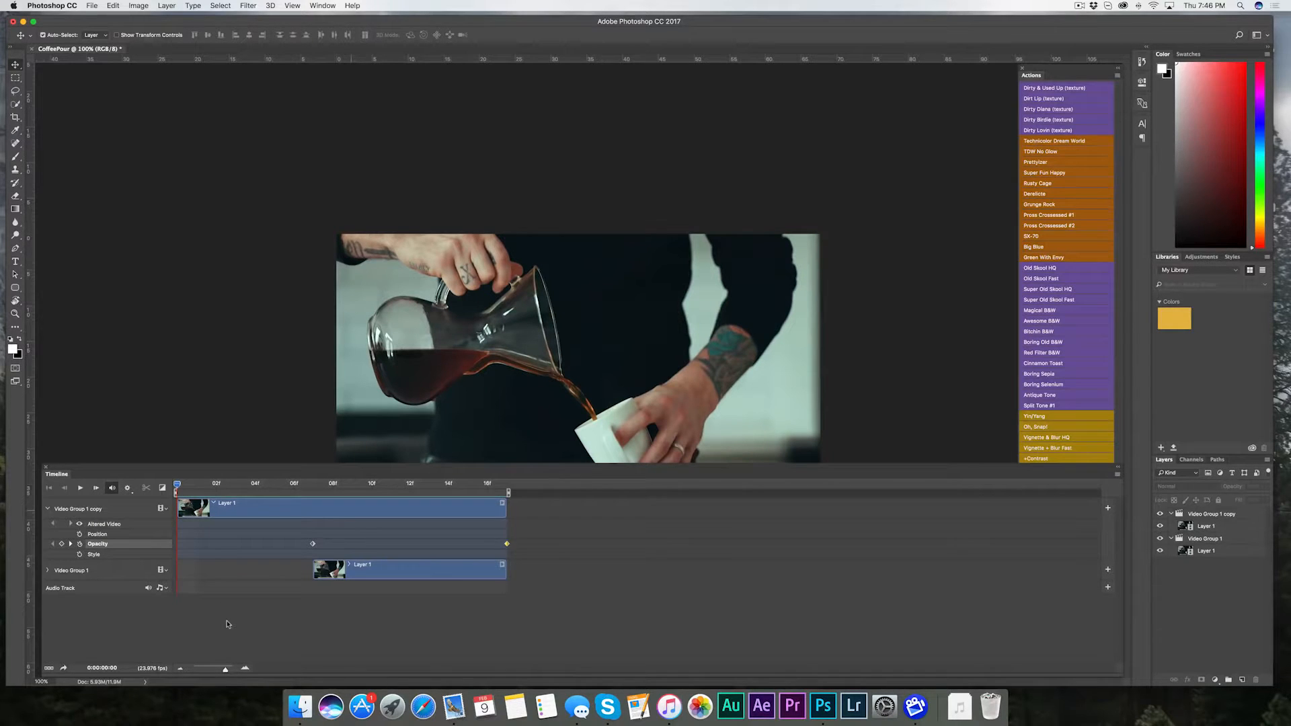
# Step: Stamp the visible first frame into a new top layer and trim its clip to end level with the video clips
pyautogui.press('super+alt+shift+e')
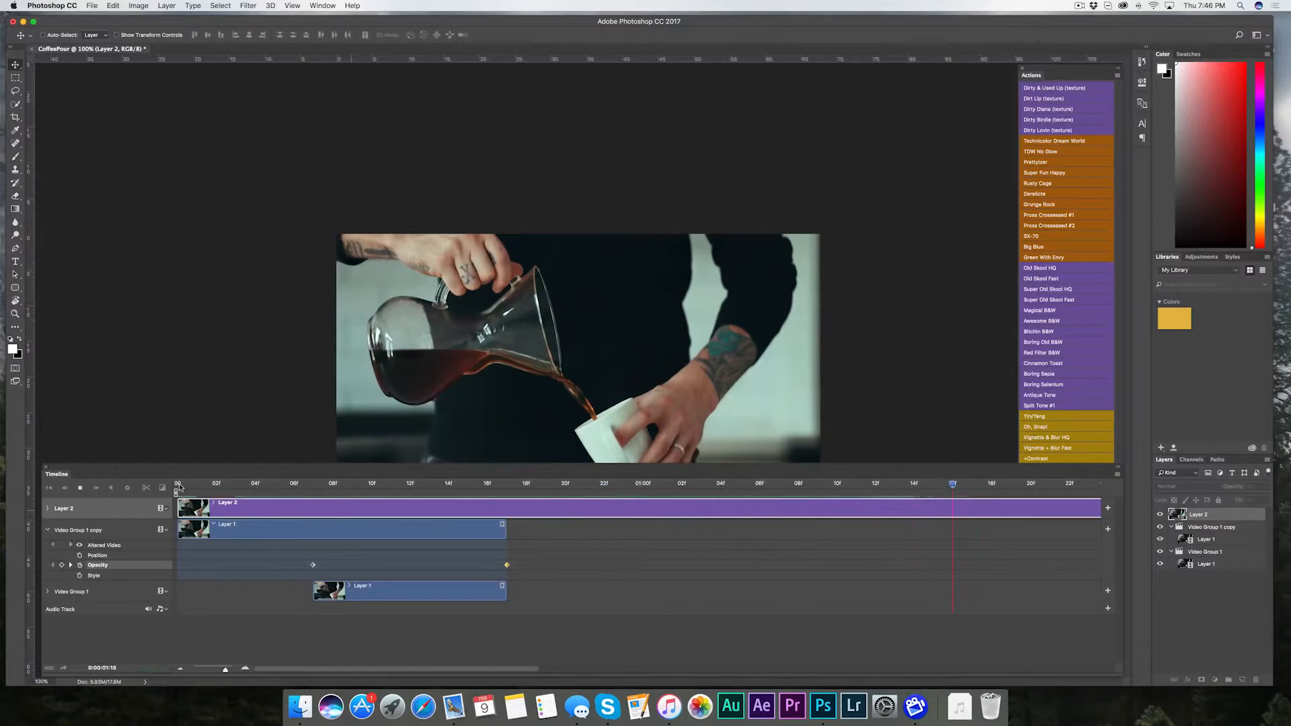
pyautogui.press('space')
pyautogui.moveTo(217, 672); pyautogui.dragTo(208, 672)
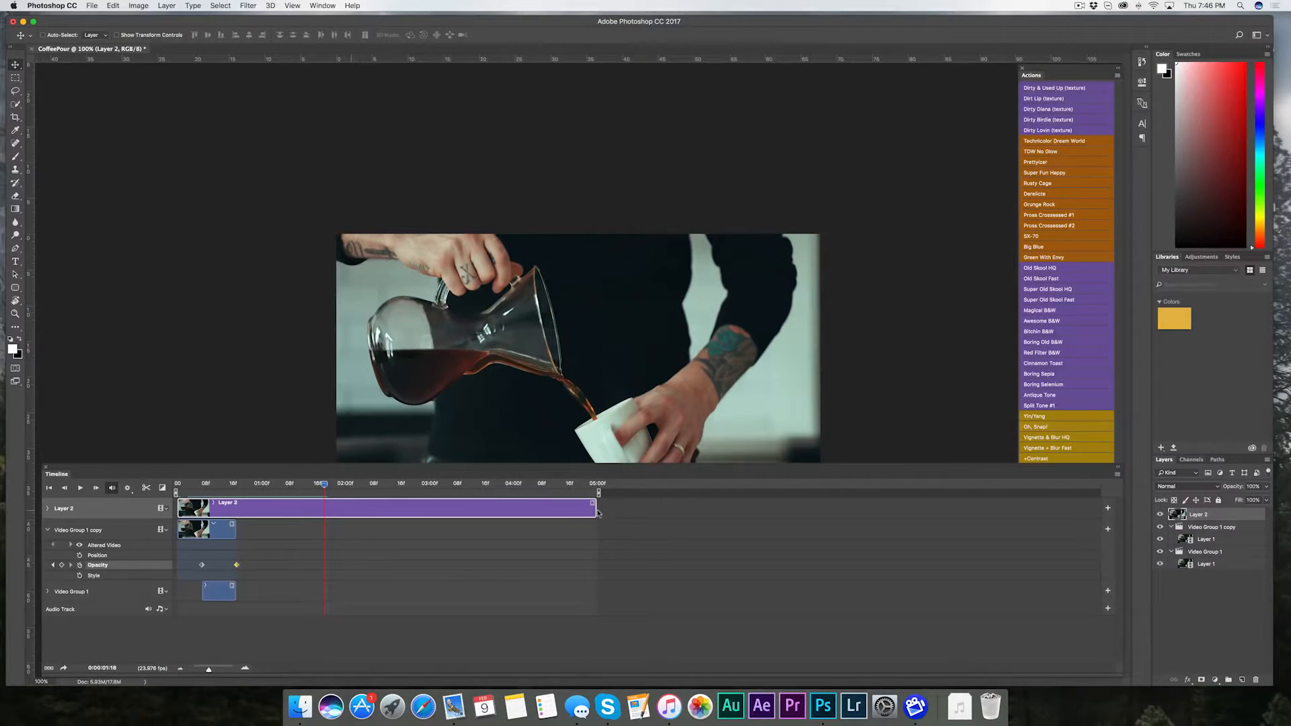
pyautogui.moveTo(598, 513); pyautogui.dragTo(239, 511)
pyautogui.moveTo(209, 671); pyautogui.dragTo(231, 670)
# Step: Scrub and play back the timeline to check the still layer, stopping with the playhead at frame 6
pyautogui.moveTo(385, 485); pyautogui.dragTo(204, 484)
pyautogui.press('space')
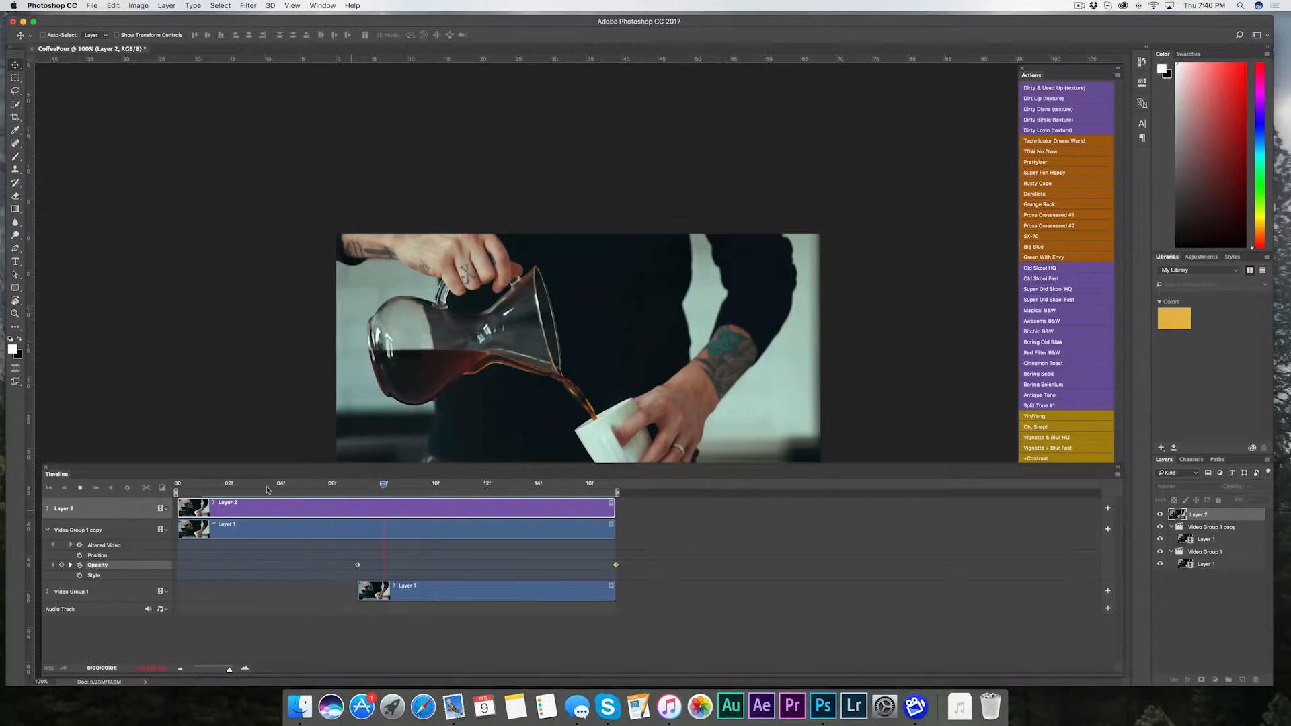
pyautogui.click(343, 486)
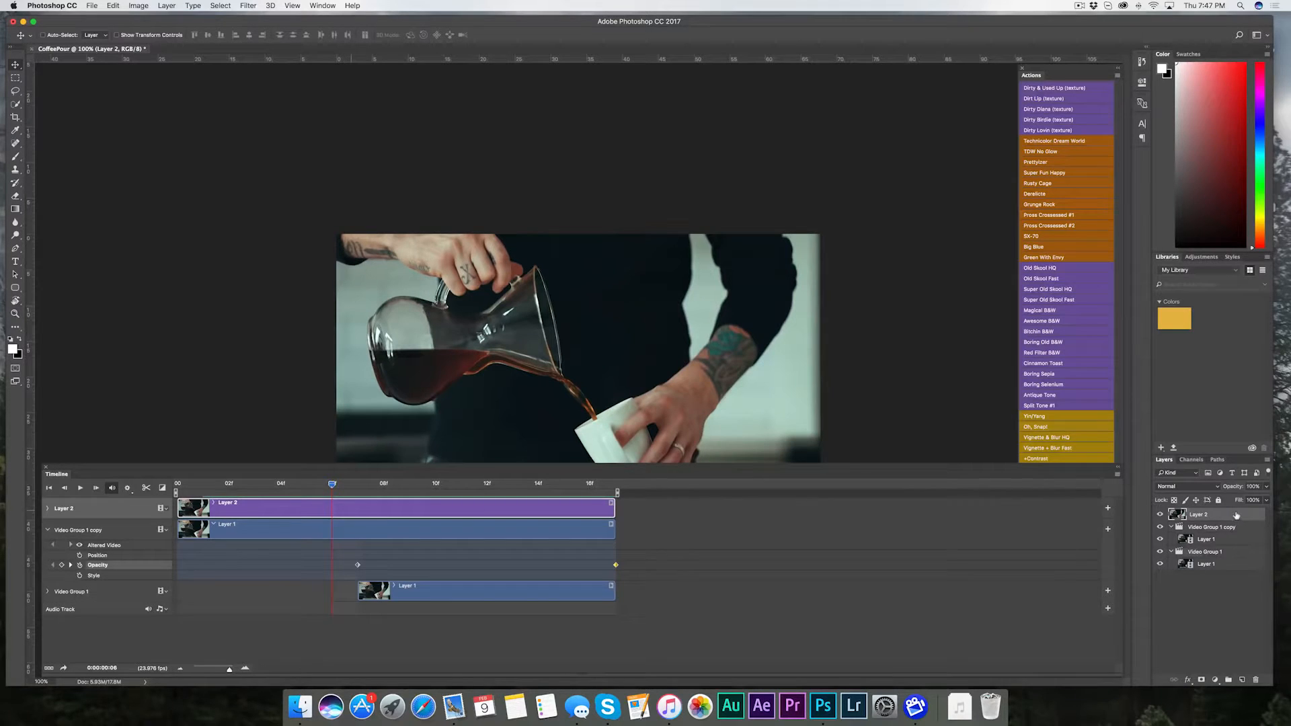
# Step: Add a layer mask to Layer 2 and ready the Brush tool with a black foreground colour and a larger tip
pyautogui.click(1202, 681)
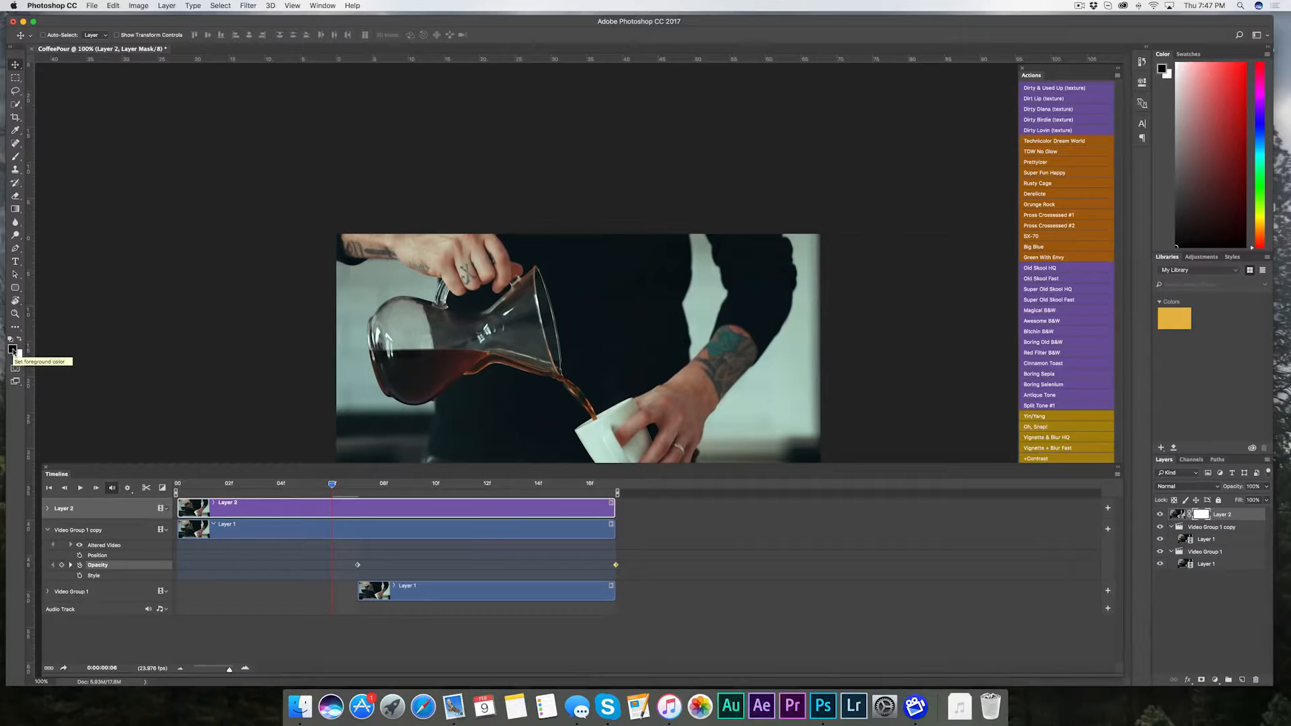
pyautogui.press('x')
pyautogui.press('x')
pyautogui.press('b')
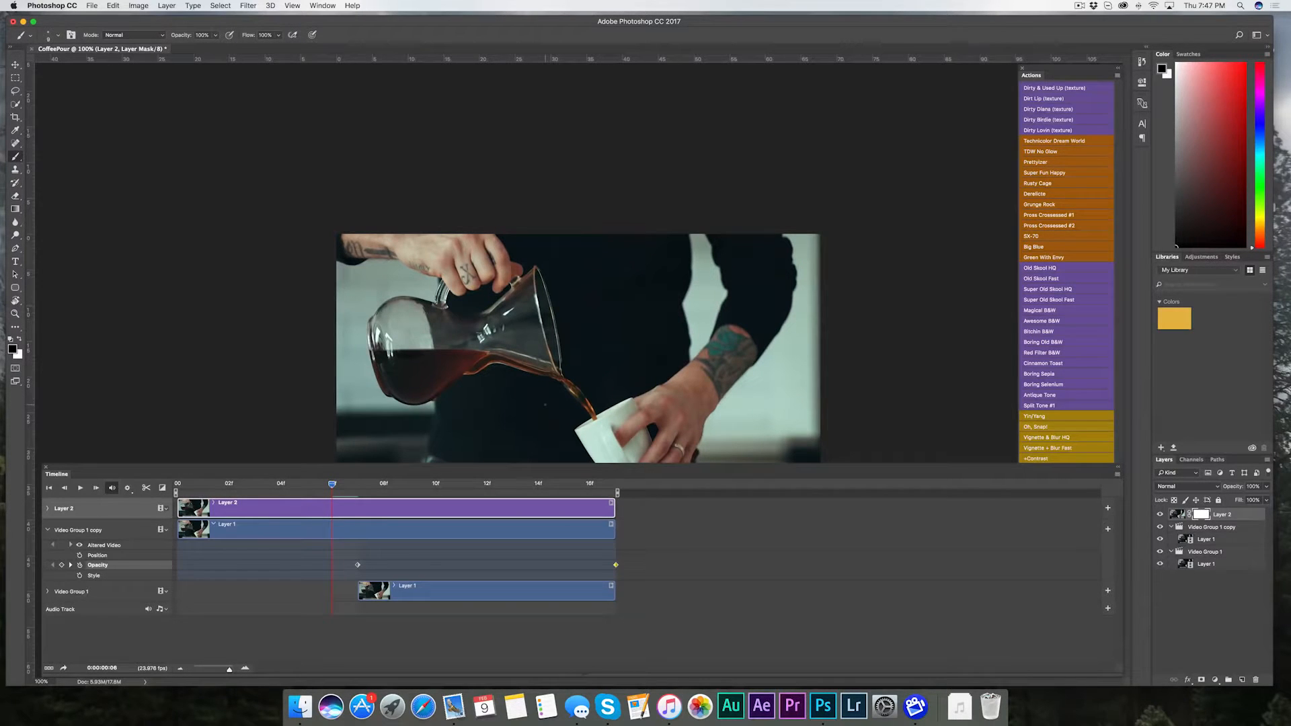
pyautogui.press(']')
pyautogui.press(']')
pyautogui.press(']')
# Step: Paint black on Layer 2's mask over the coffee stream from the carafe spout down to the mug's rim
pyautogui.scroll(2, 603, 394)
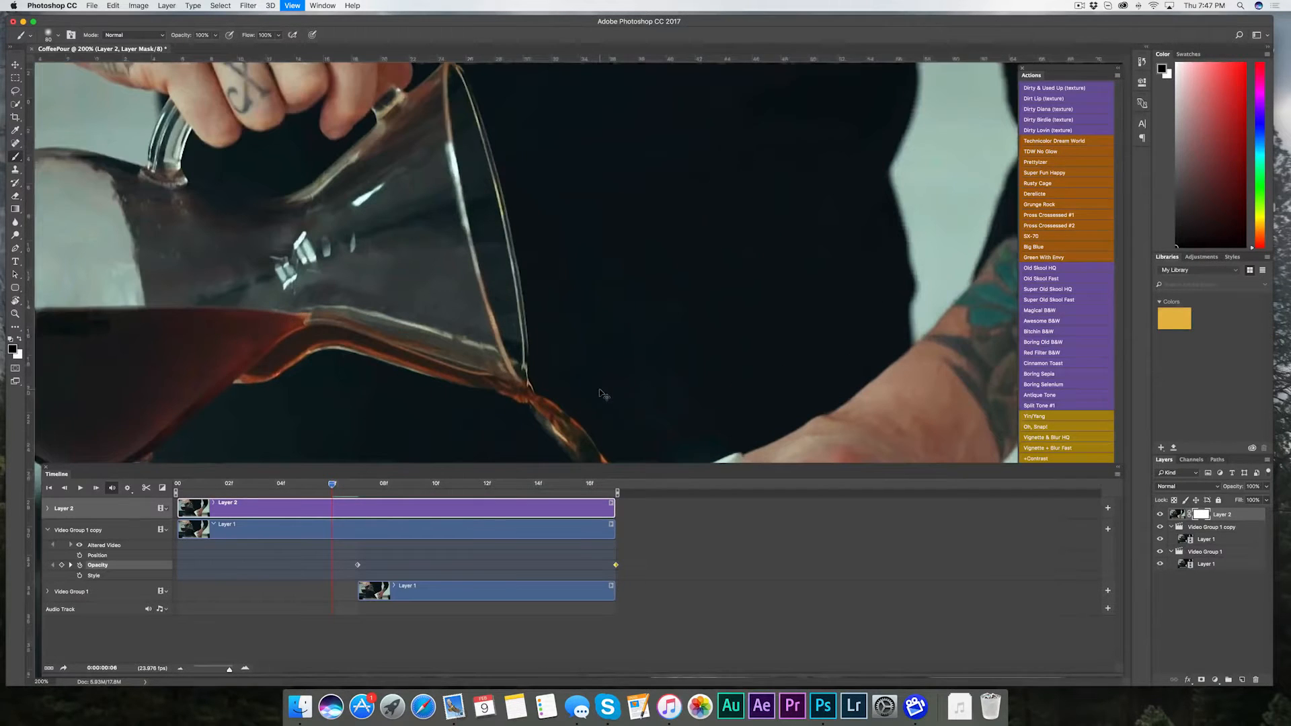
pyautogui.moveTo(606, 392); pyautogui.dragTo(602, 231)
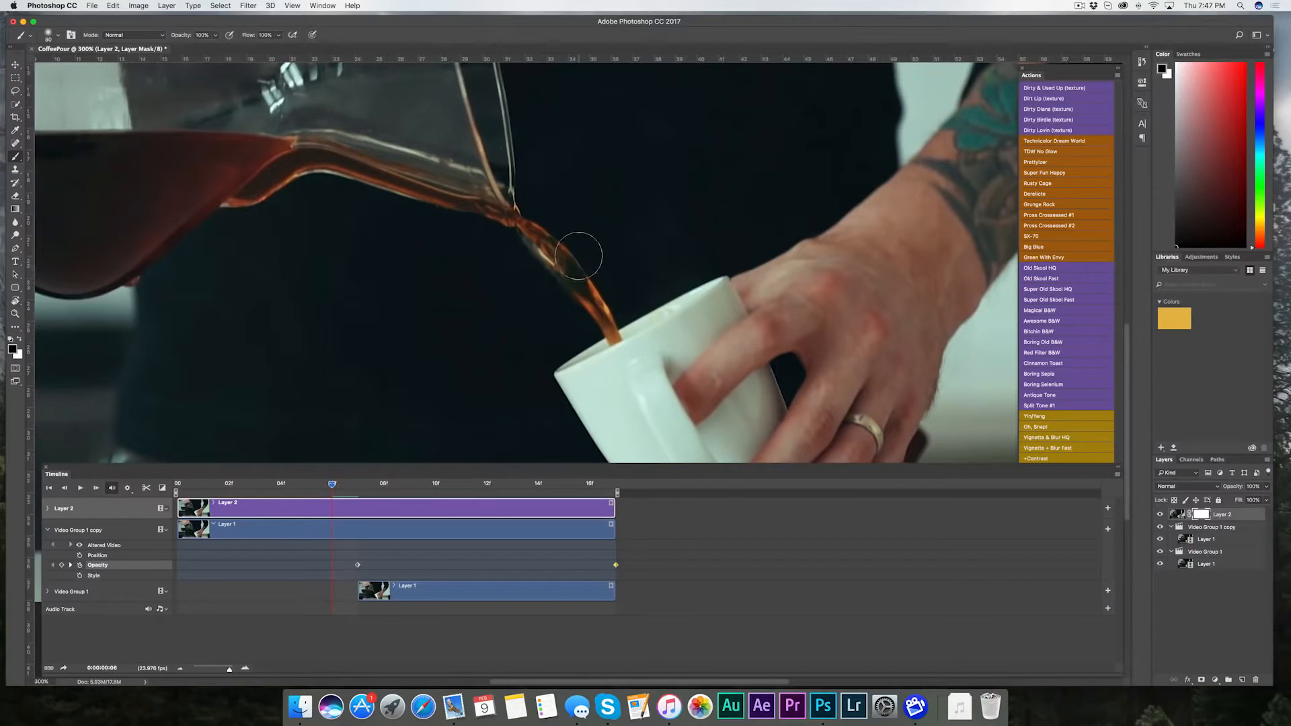
pyautogui.moveTo(559, 293); pyautogui.dragTo(618, 275)
pyautogui.press('super+z')
pyautogui.moveTo(543, 253)
pyautogui.mouseDown()
pyautogui.moveTo(590, 241)
pyautogui.moveTo(557, 275)
pyautogui.moveTo(595, 292)
pyautogui.mouseUp()
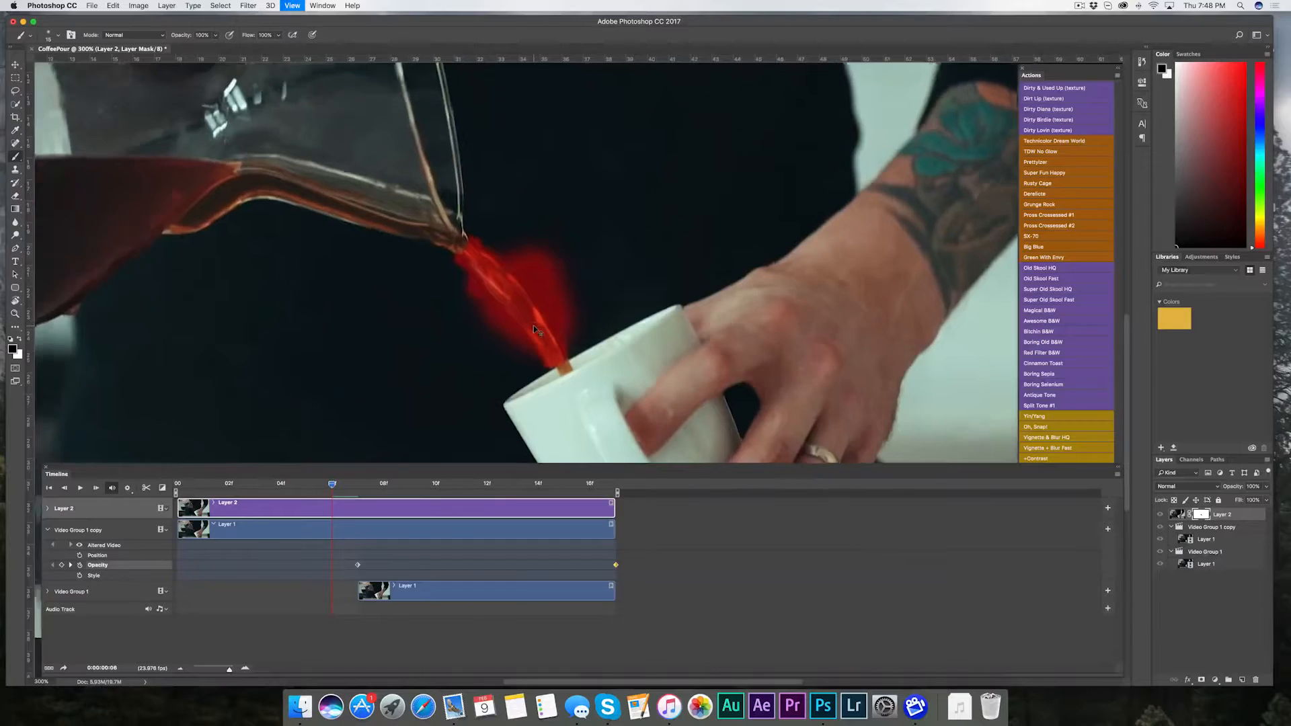
pyautogui.scroll(2, 535, 326)
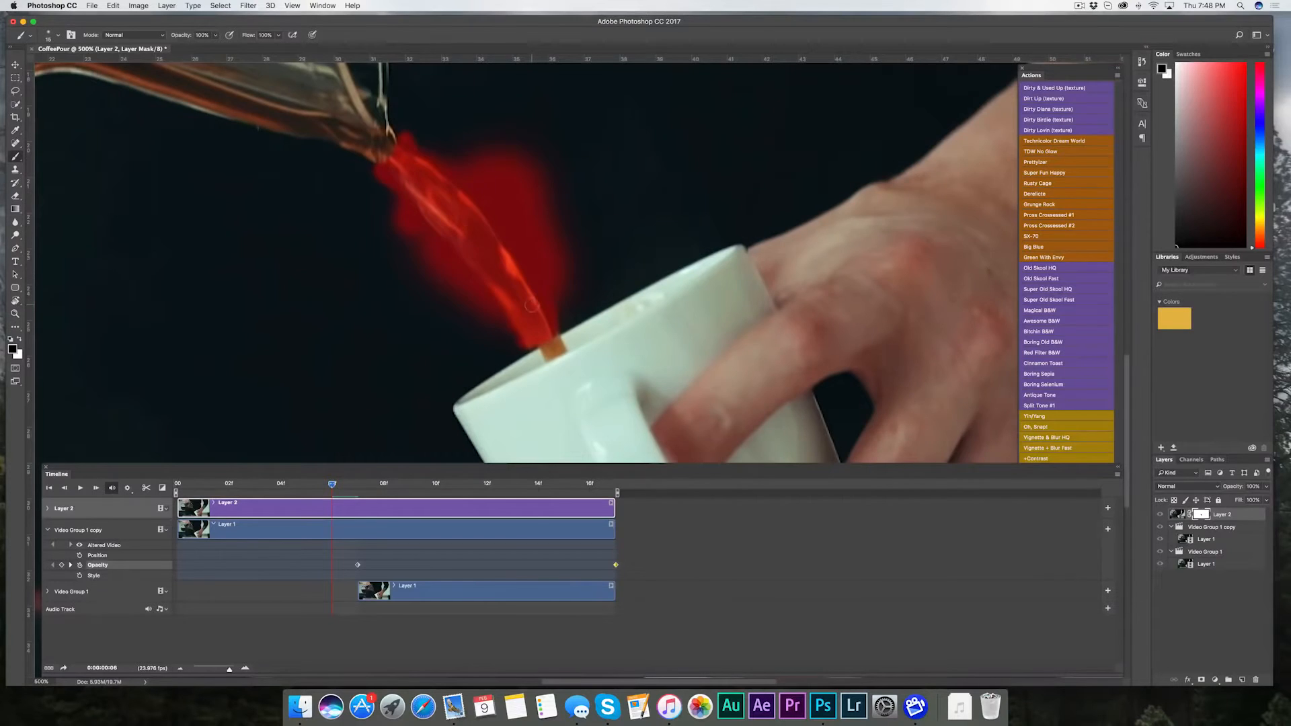
pyautogui.press('super+equal')
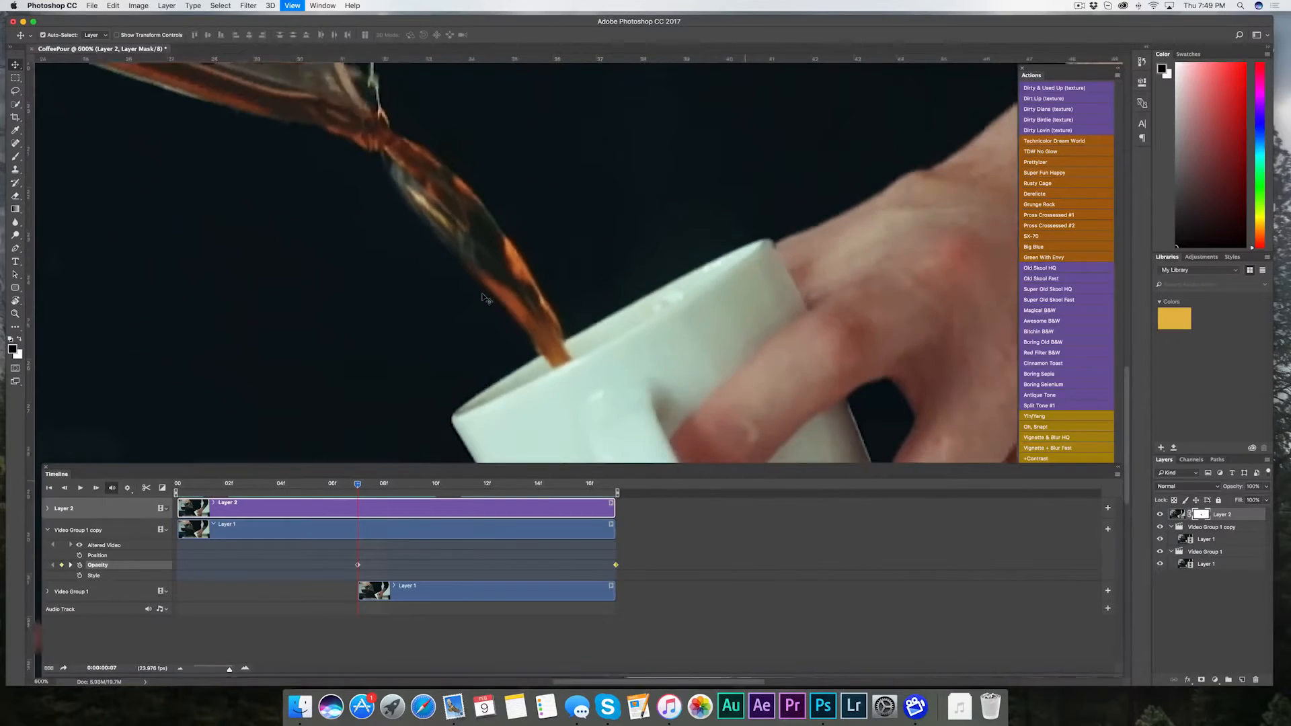
# Step: Play back the masked loop with the whole pour in view and stop it at frame 13
pyautogui.press('super+minus')
pyautogui.press('super+minus')
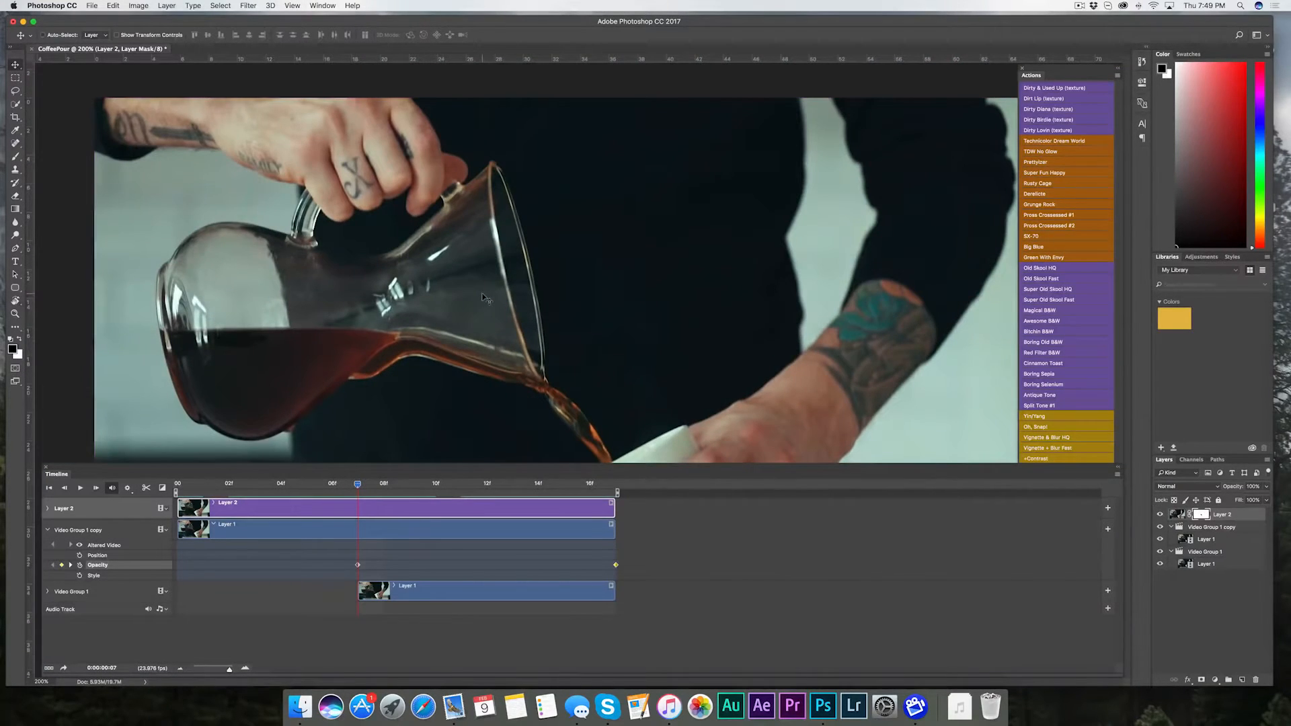
pyautogui.press('super+minus')
pyautogui.press('space')
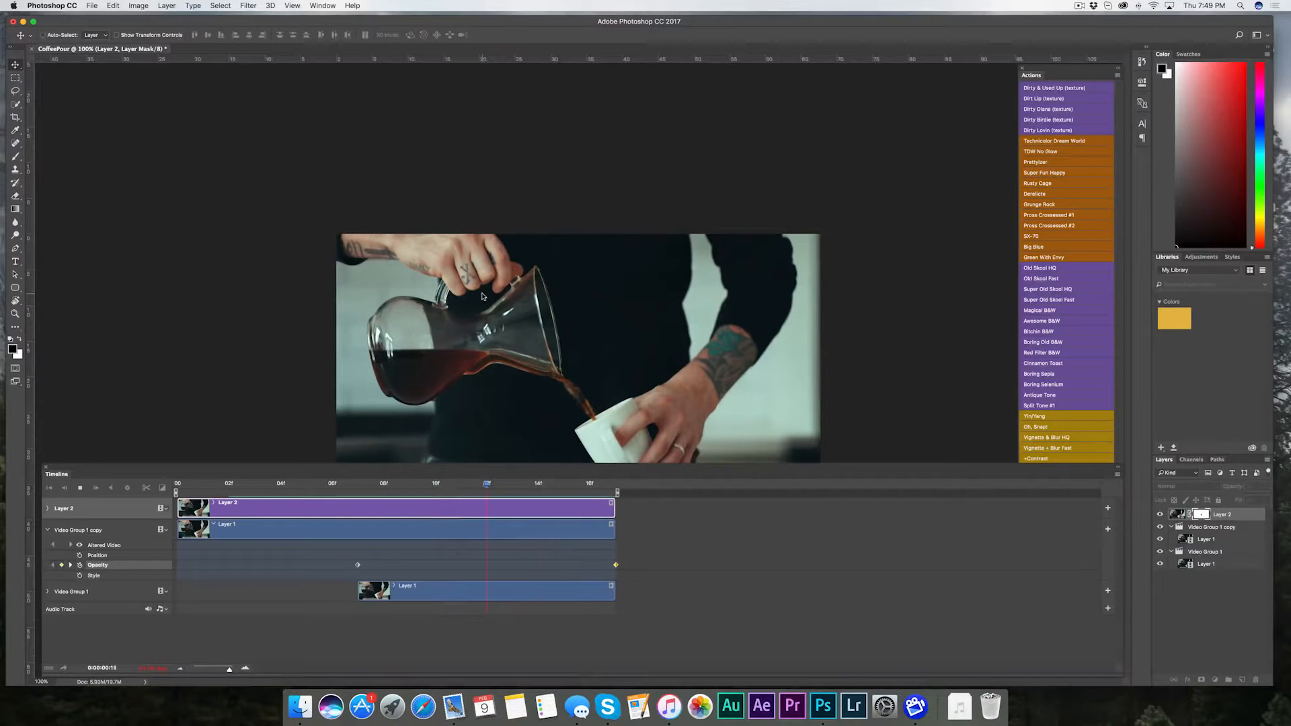
pyautogui.press('space')
# Step: Examine the mask overlay along the coffee stream and mug rim while scrubbing the timeline back to frame 5
pyautogui.press('super+plus')
pyautogui.press('super+plus')
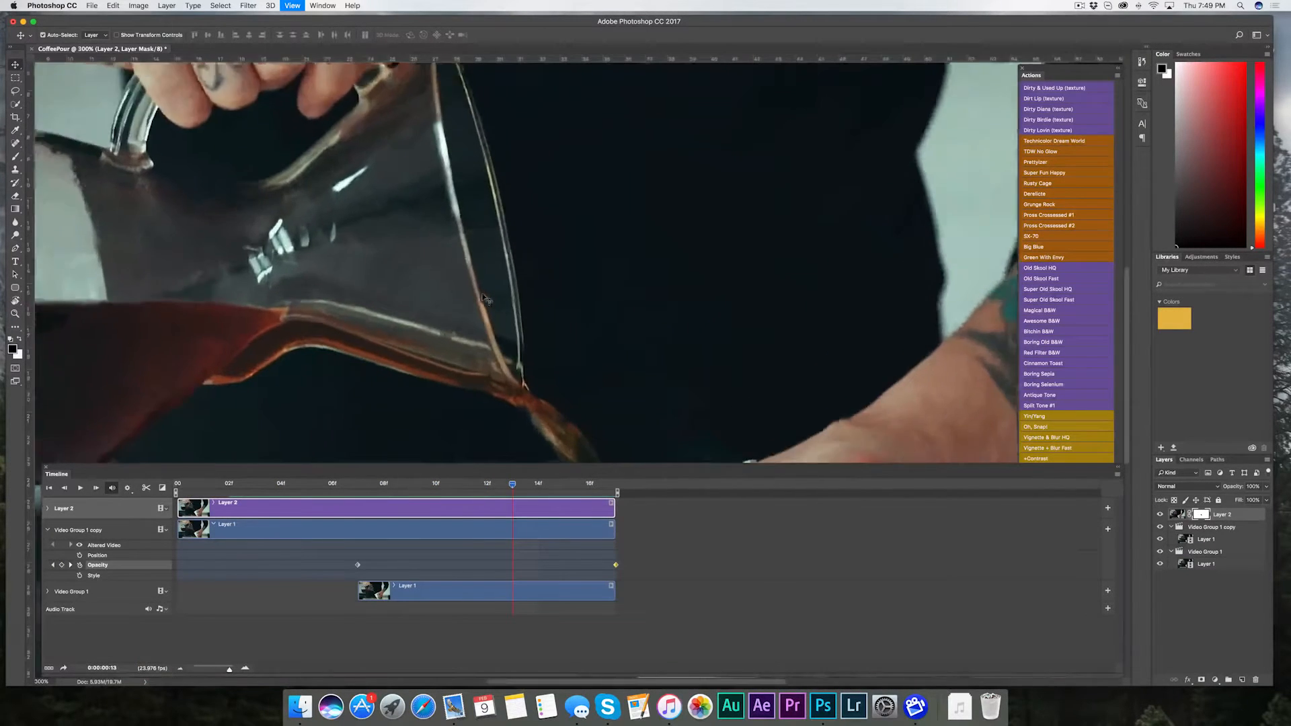
pyautogui.moveTo(628, 375); pyautogui.dragTo(597, 150)
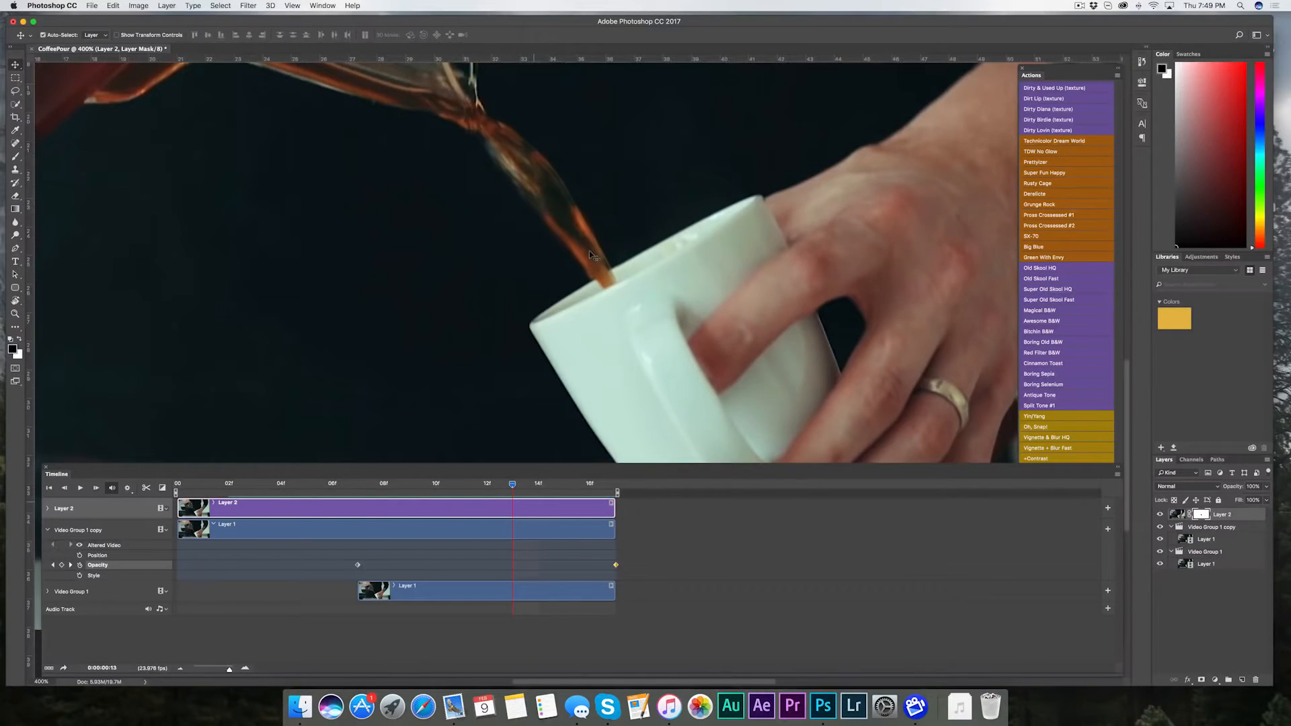
pyautogui.scroll(1, 589, 251)
pyautogui.press('\\')
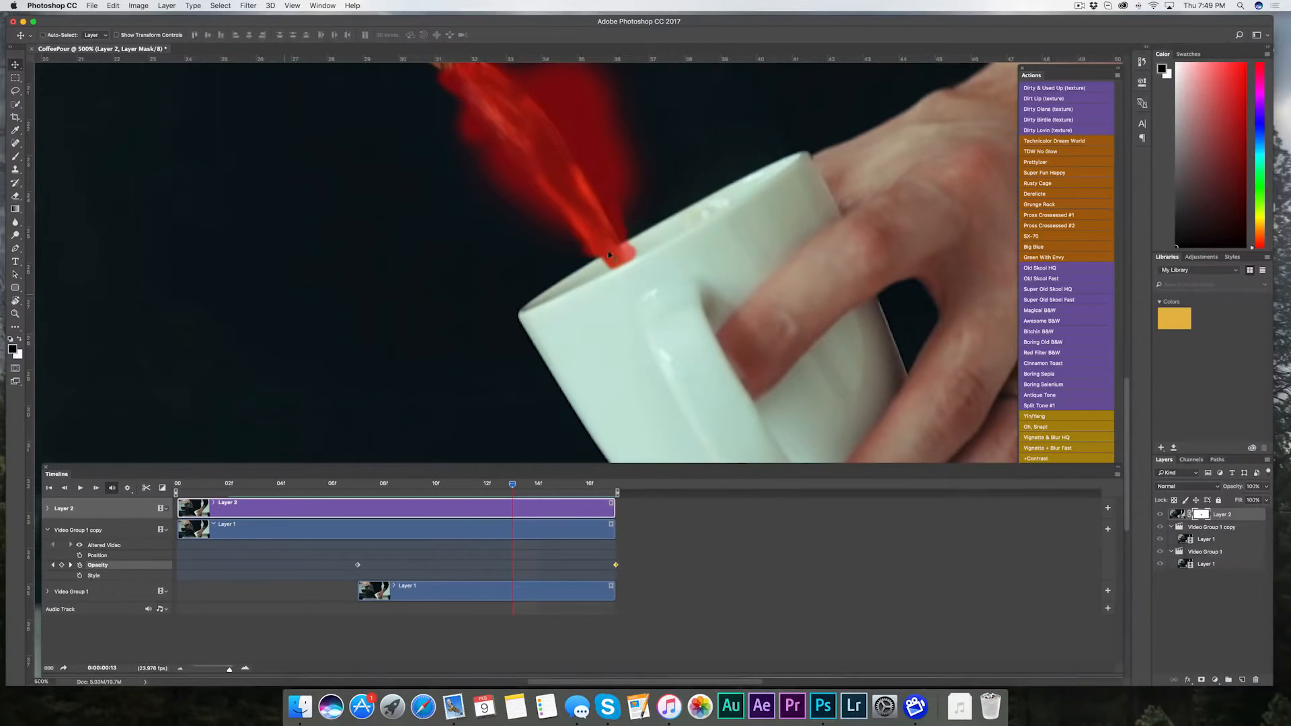
pyautogui.moveTo(458, 487); pyautogui.dragTo(308, 491)
pyautogui.press('b')
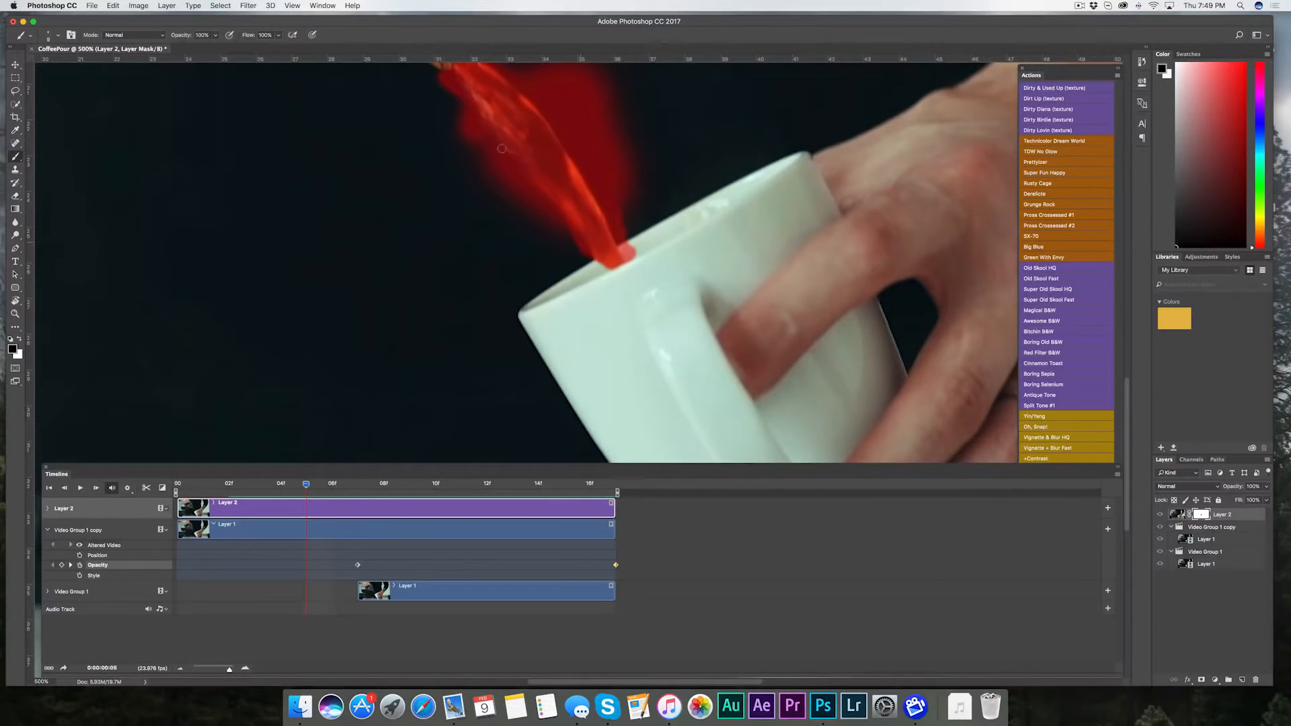
# Step: Hide the mask overlay and play back the loop to check the motion of the coffee stream
pyautogui.press('super+minus')
pyautogui.press('super+minus')
pyautogui.press('\\')
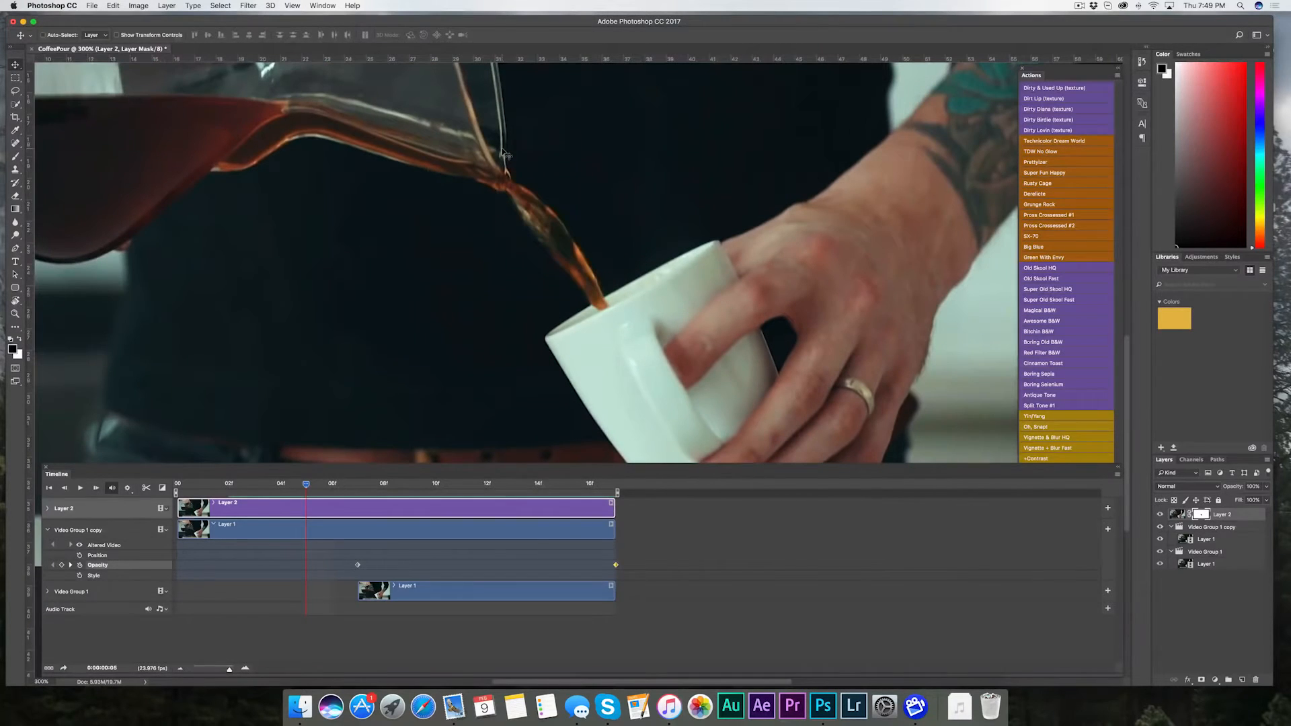
pyautogui.press('space')
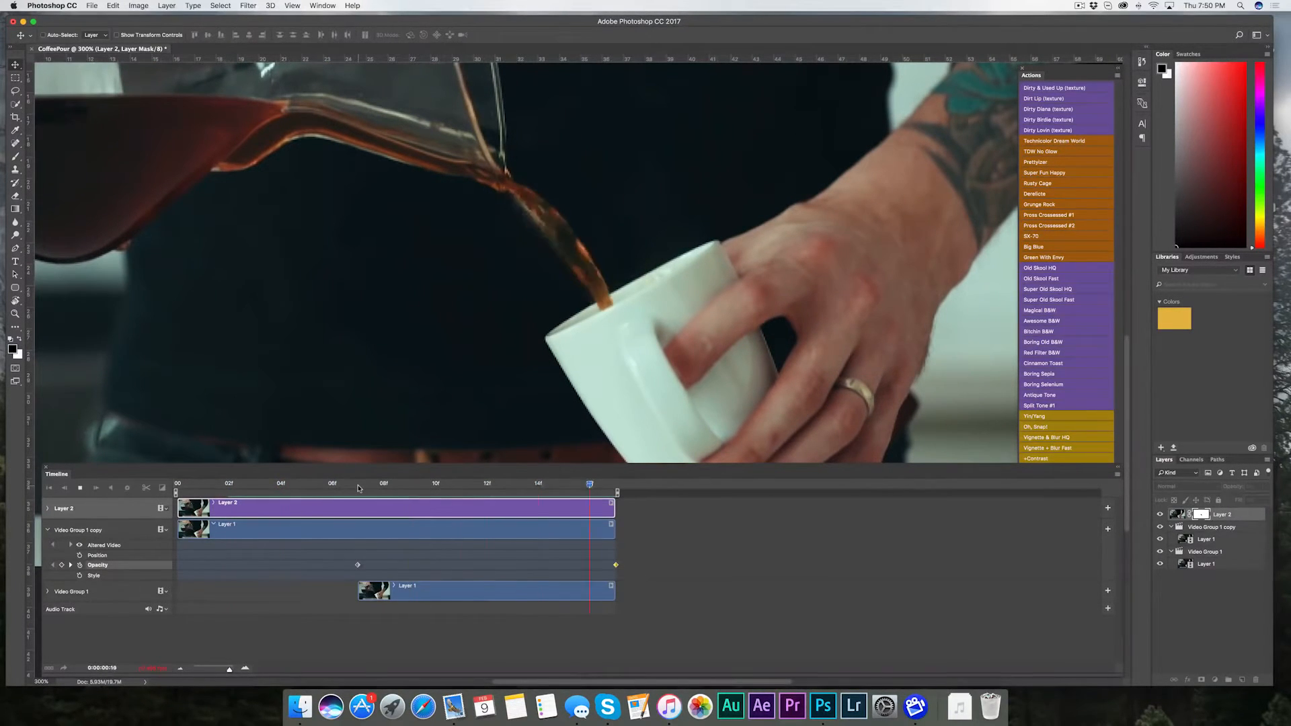
pyautogui.click(358, 489)
pyautogui.press('super+minus')
pyautogui.press('super+minus')
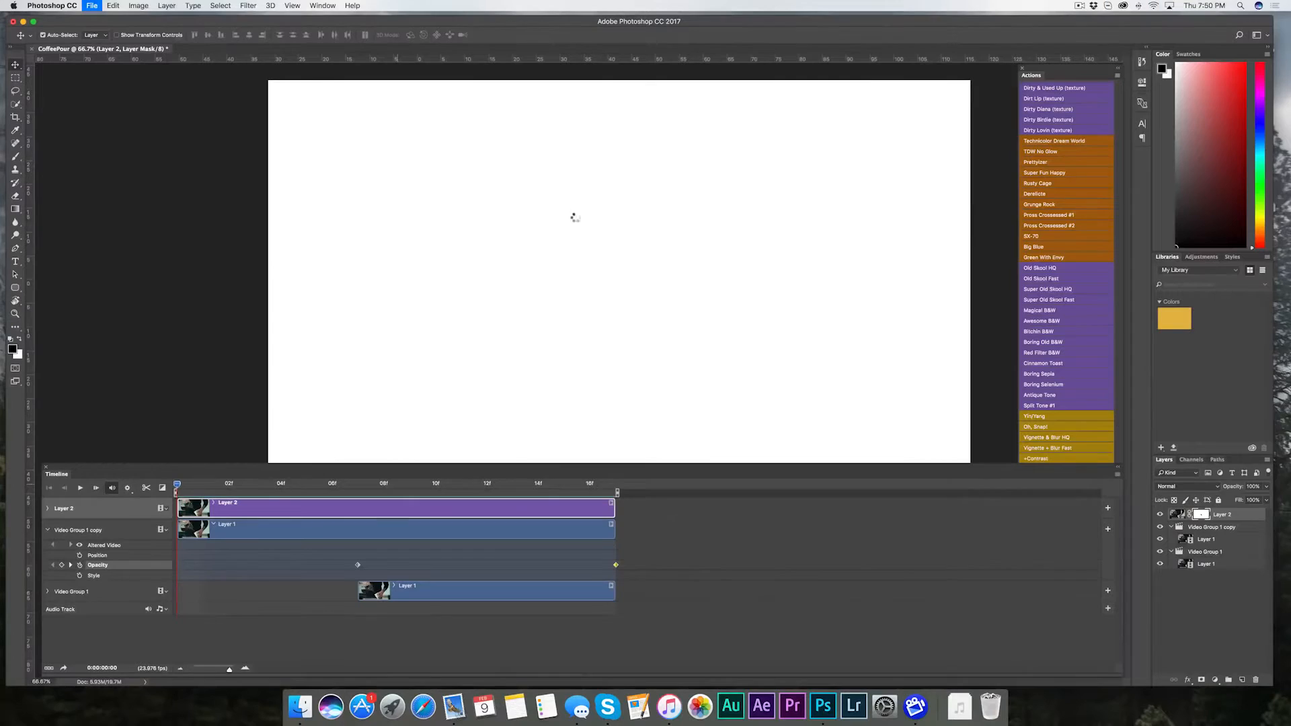
# Step: Start a Save for Web export with the GIF format and set its looping option to Forever
pyautogui.press('super+alt+shift+s')
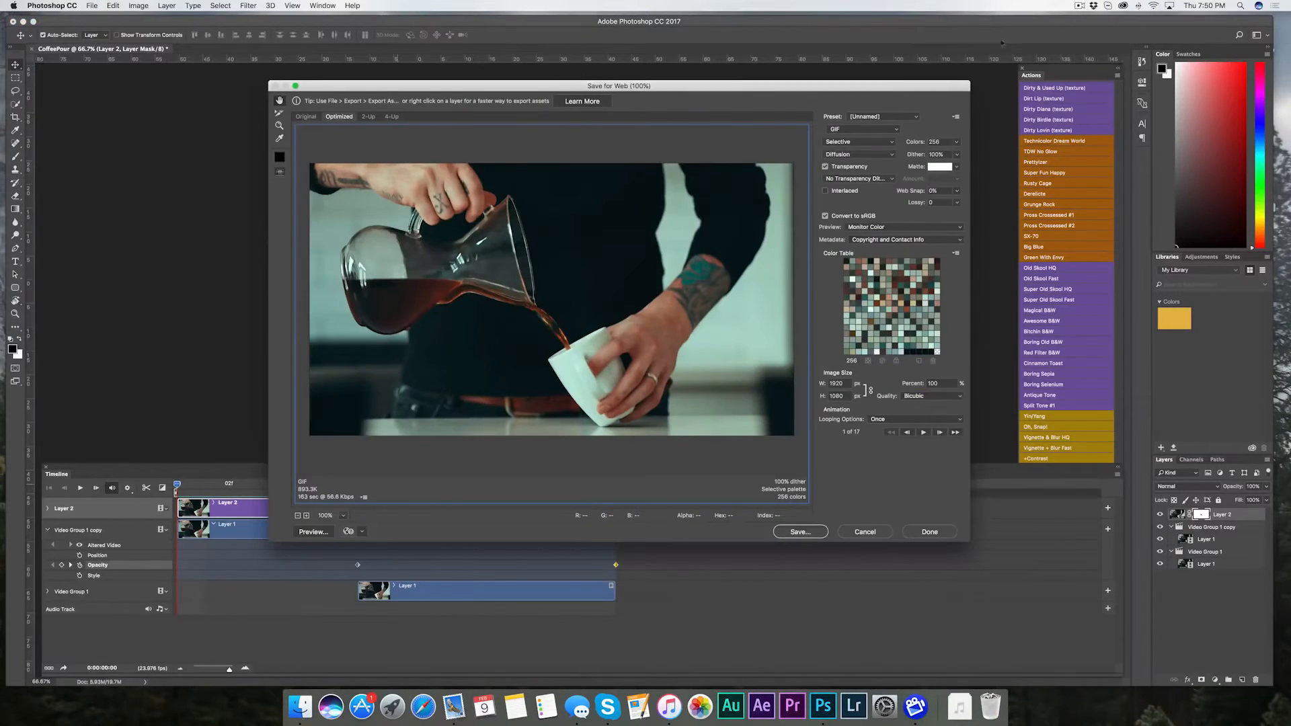
pyautogui.click(897, 130)
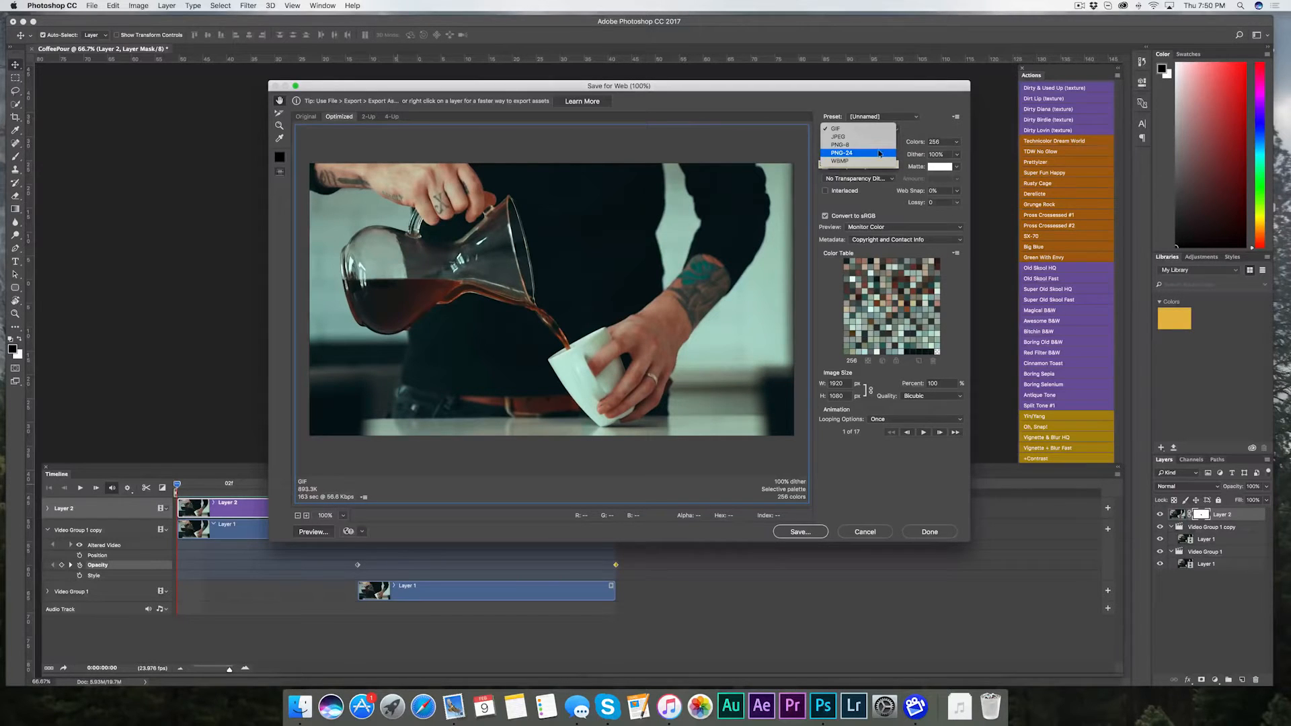
pyautogui.click(881, 129)
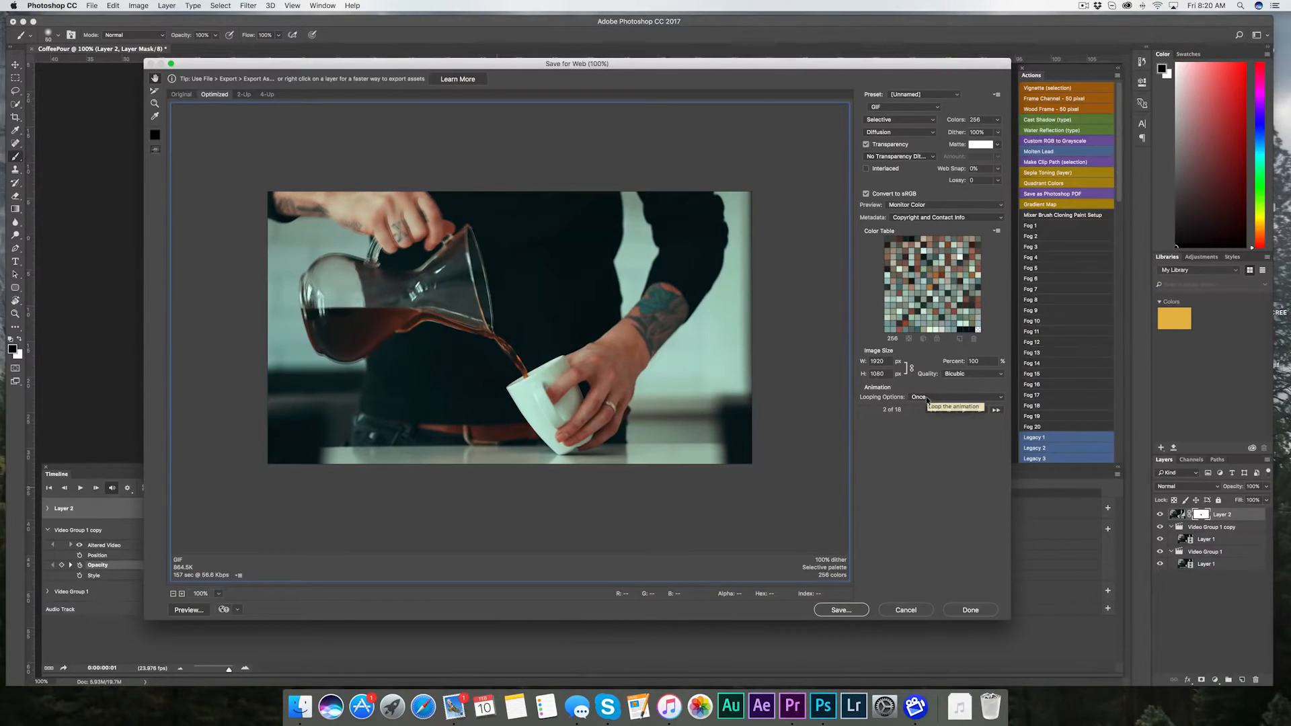
pyautogui.click(990, 399)
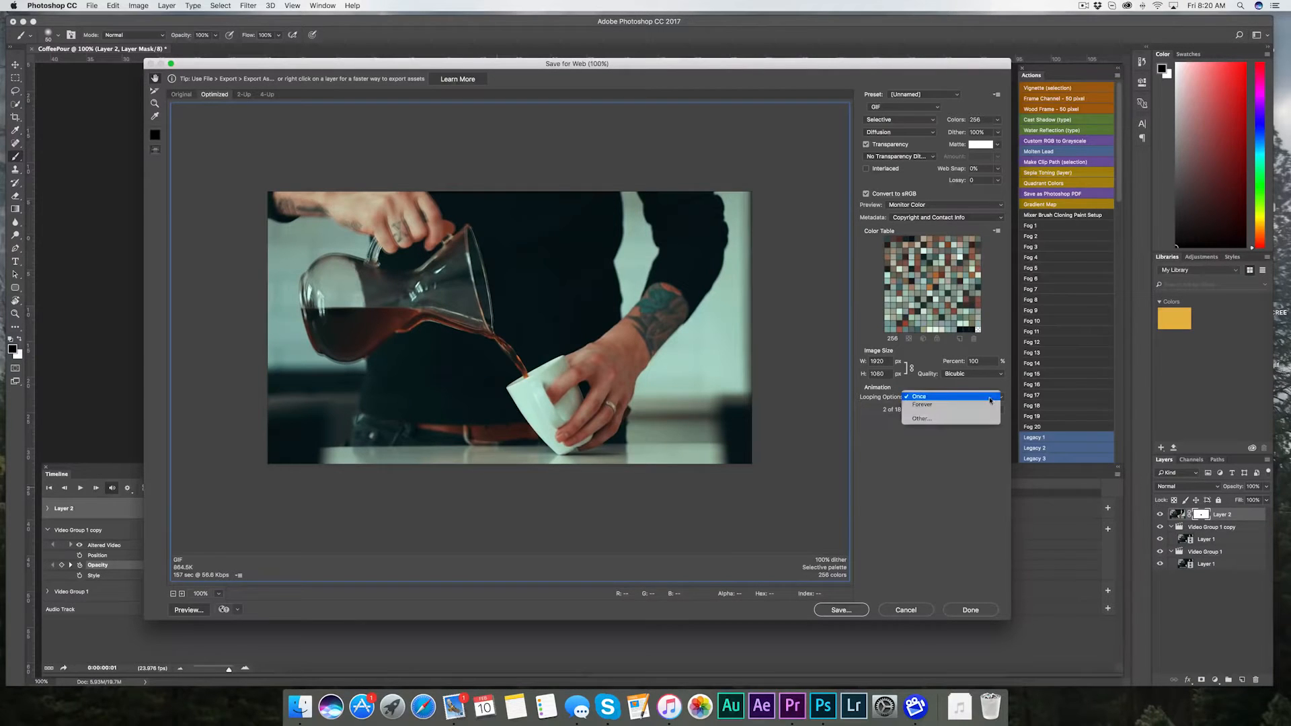
pyautogui.click(987, 406)
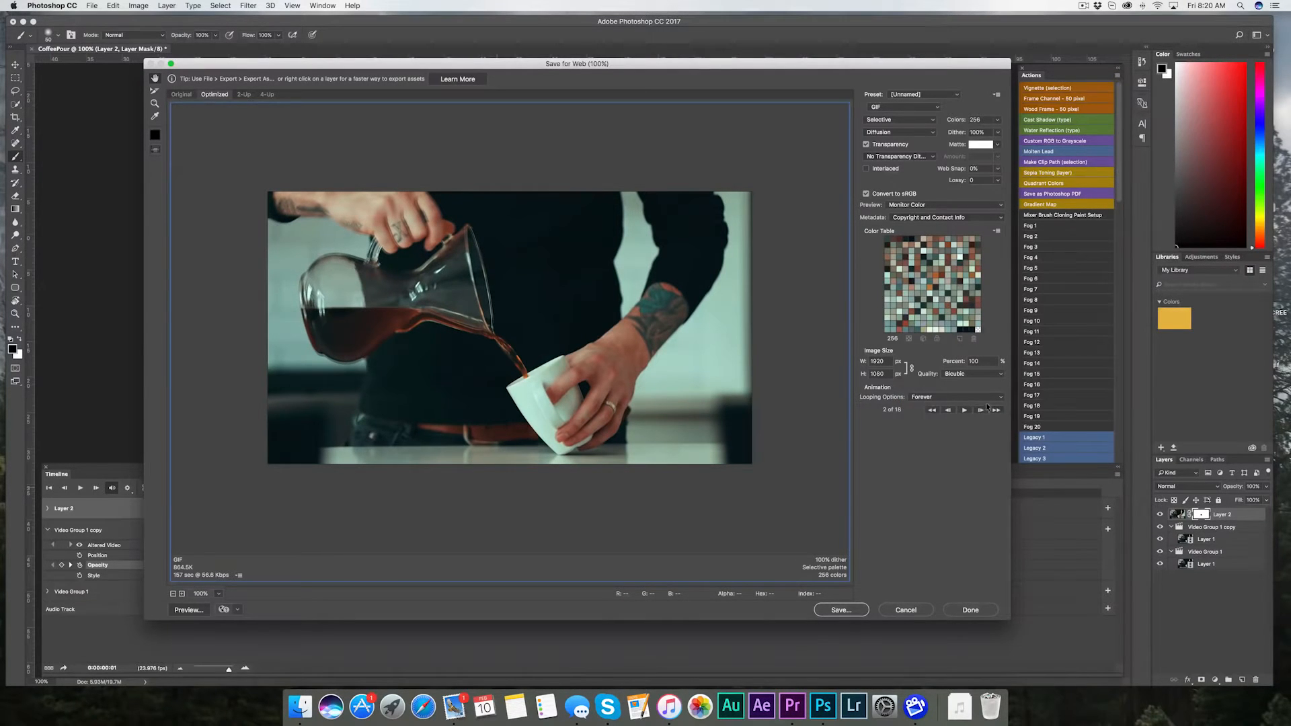
# Step: Save the animation as COFFEEPOUR.gif on the Desktop and preview the file in Finder
pyautogui.click(849, 610)
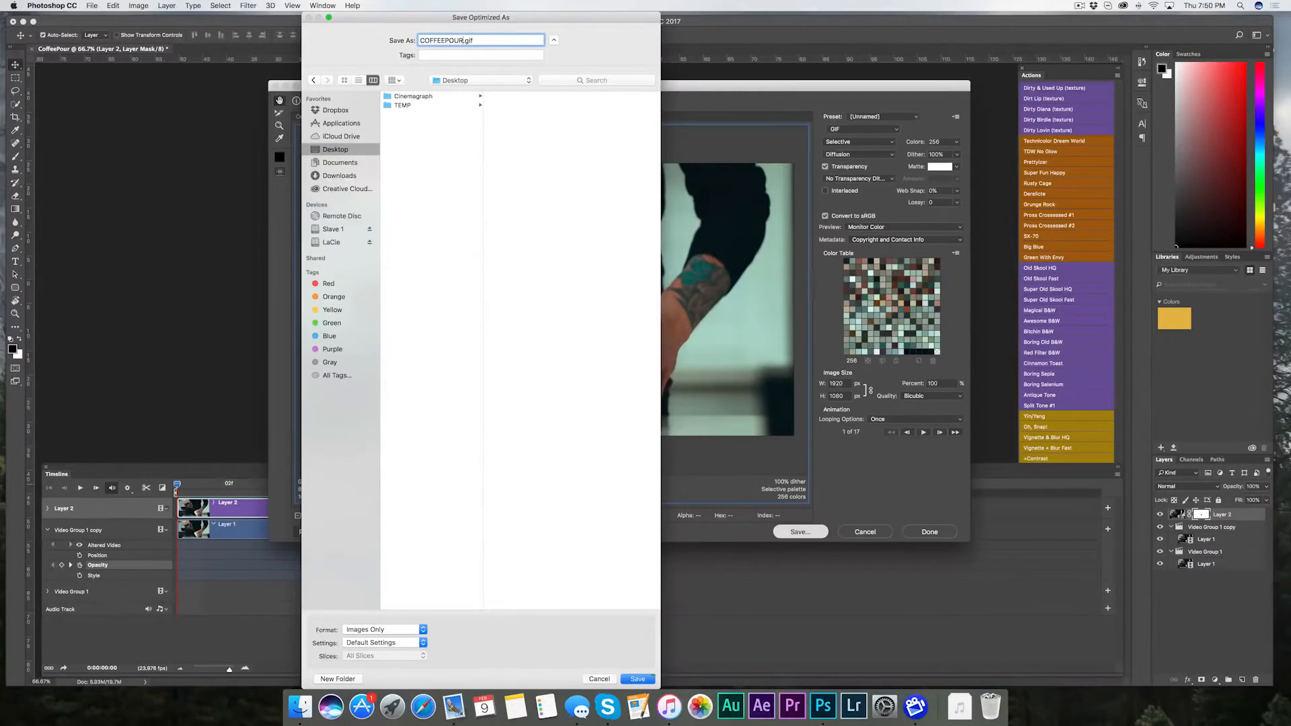
pyautogui.click(650, 681)
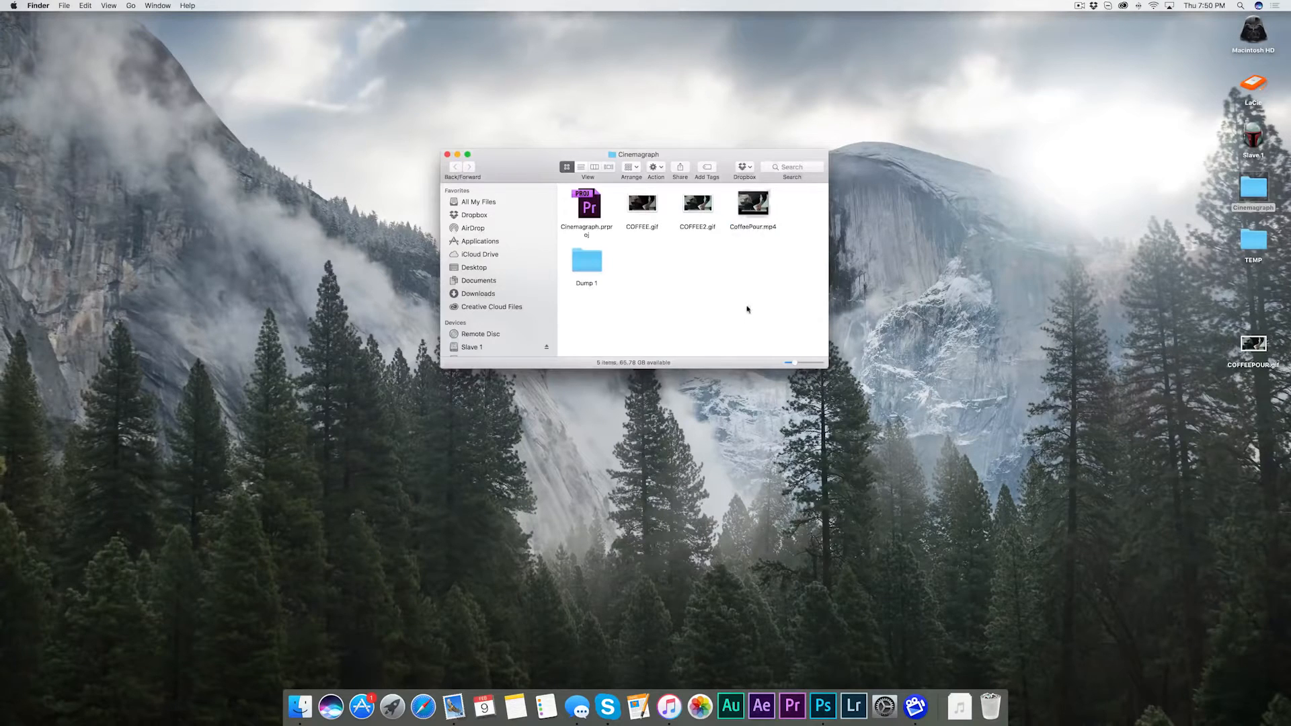
pyautogui.press('super+w')
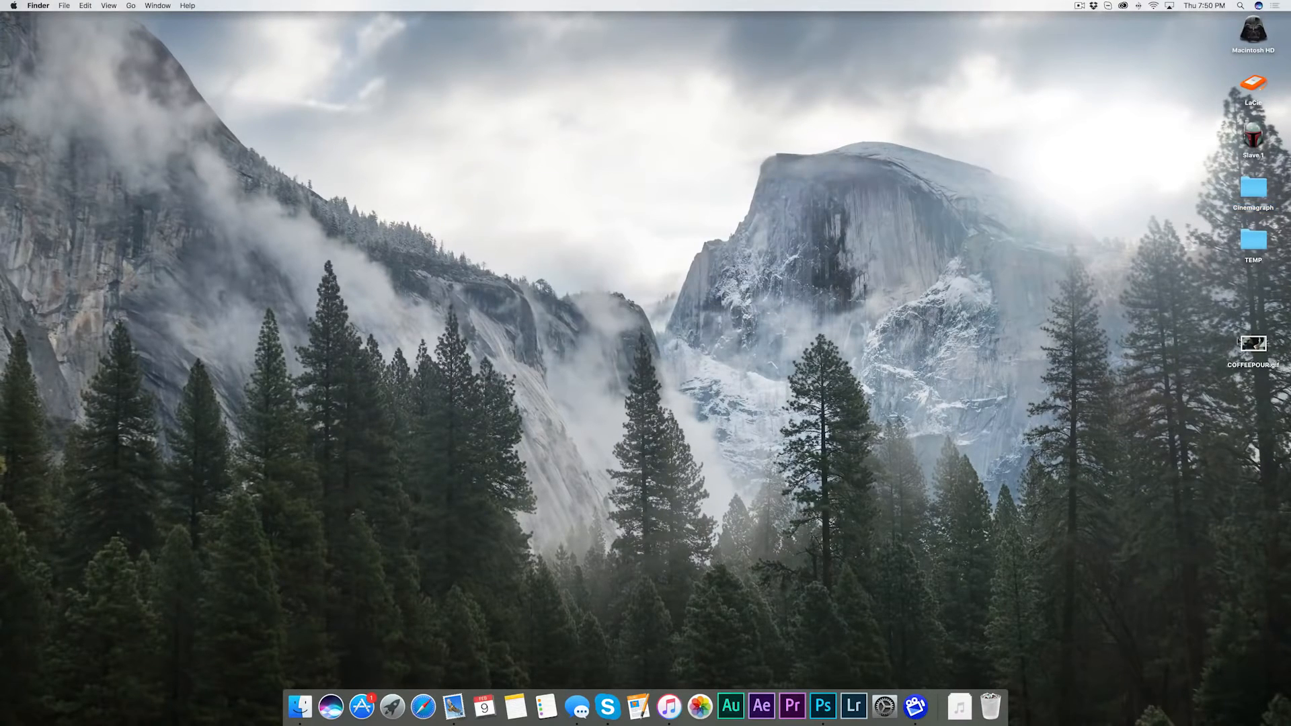
pyautogui.press('space')
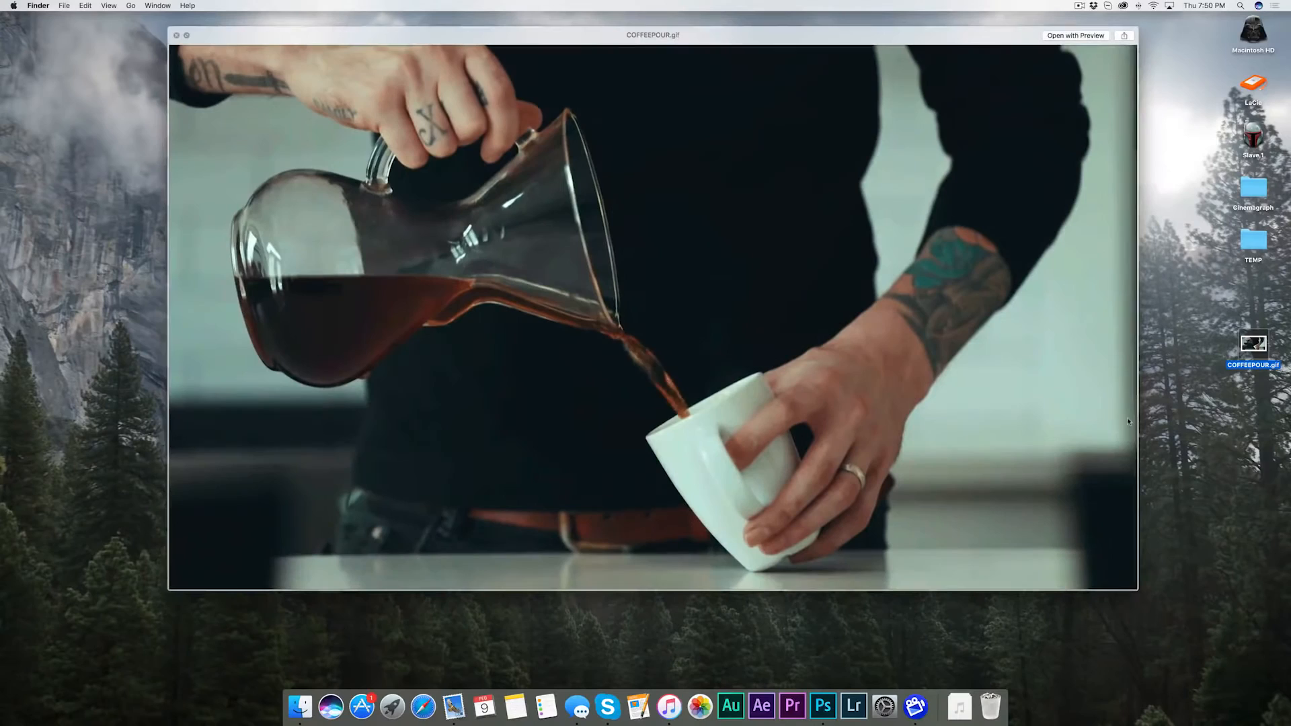